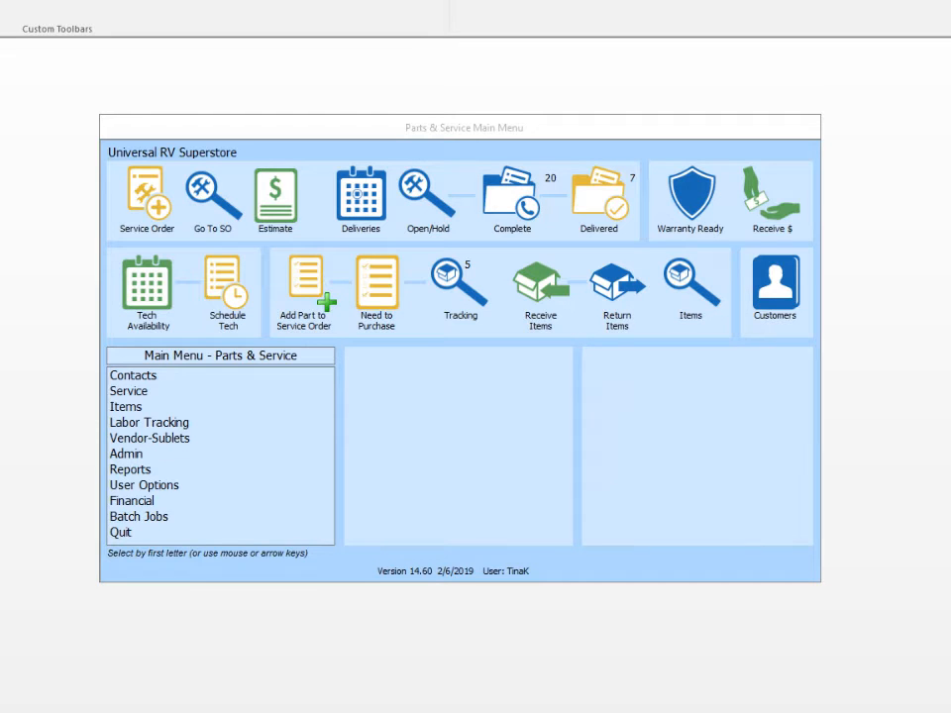
Open the Universal RV Superstore location's Email settings from Company Information.
click(138, 455)
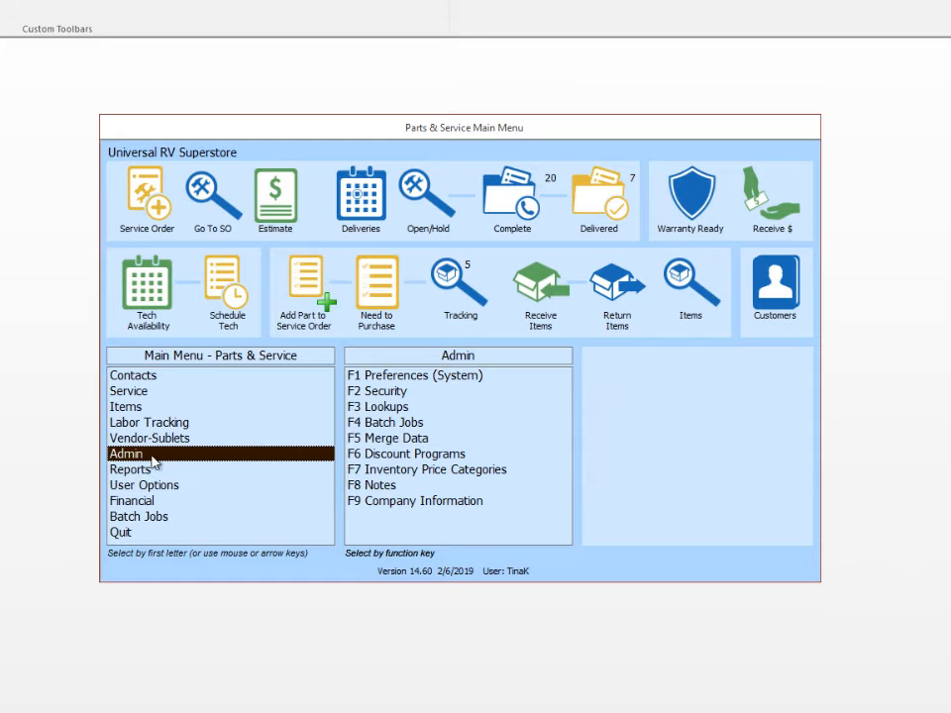
click(416, 509)
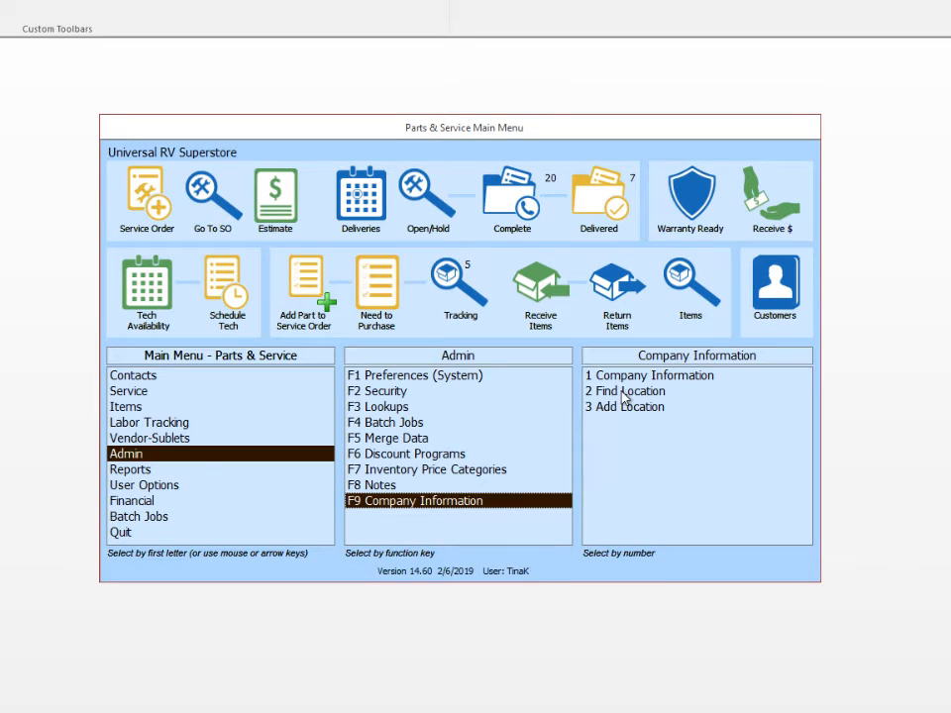
click(625, 394)
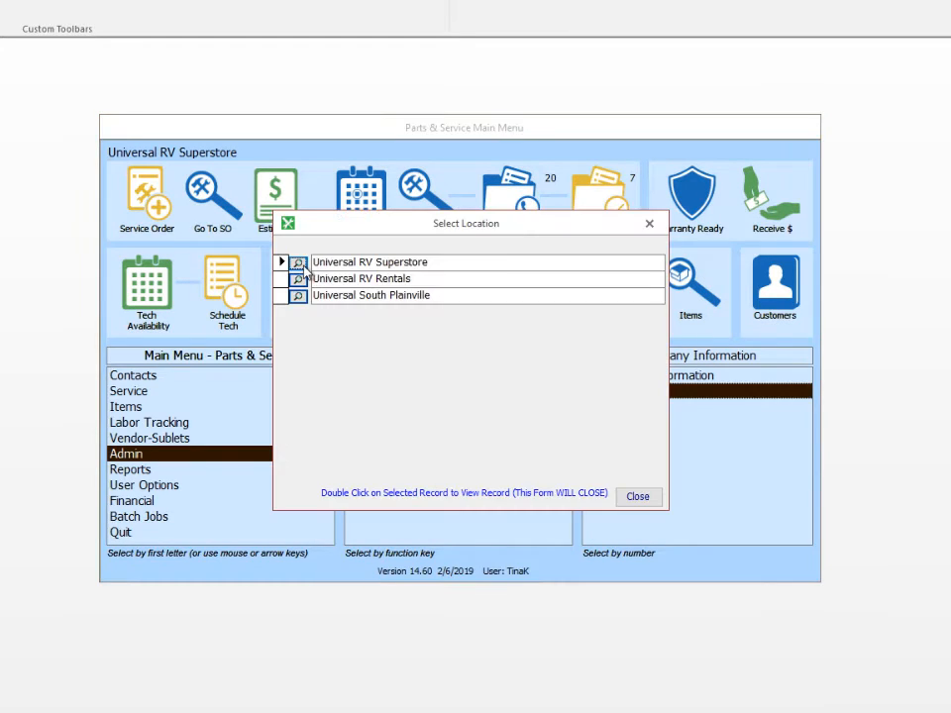
click(299, 264)
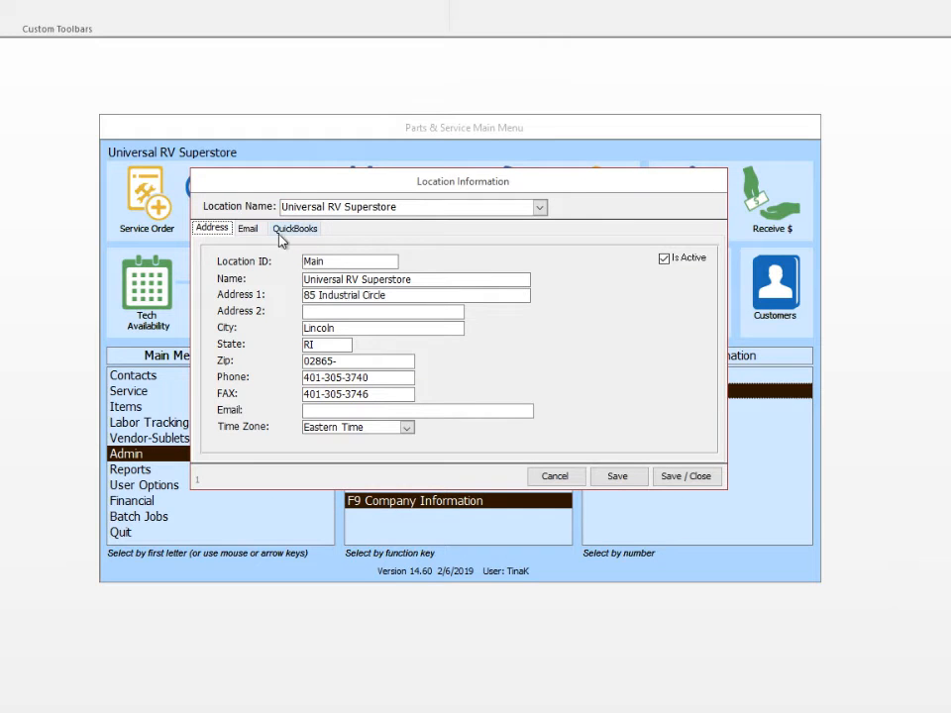
click(248, 228)
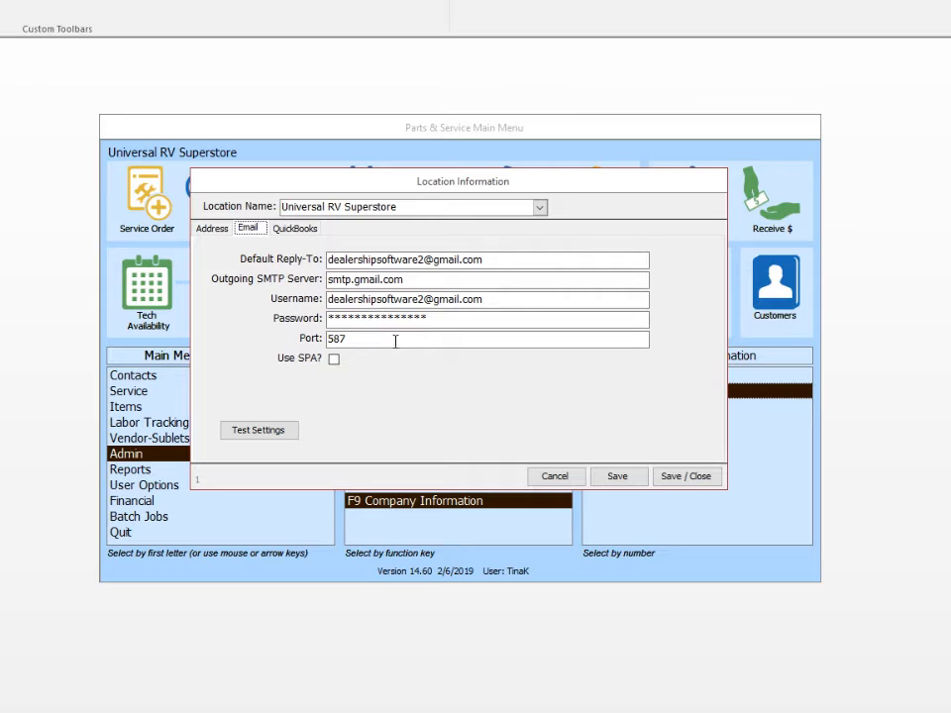
click(427, 318)
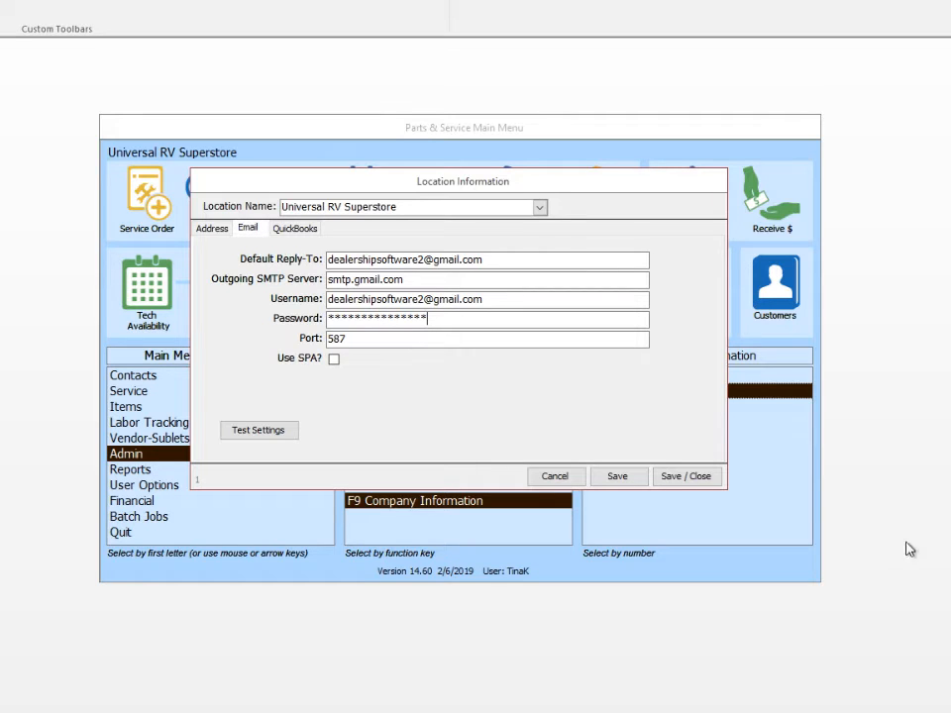
Send a test email with these settings and confirm it arrived in the Gmail inbox.
click(263, 433)
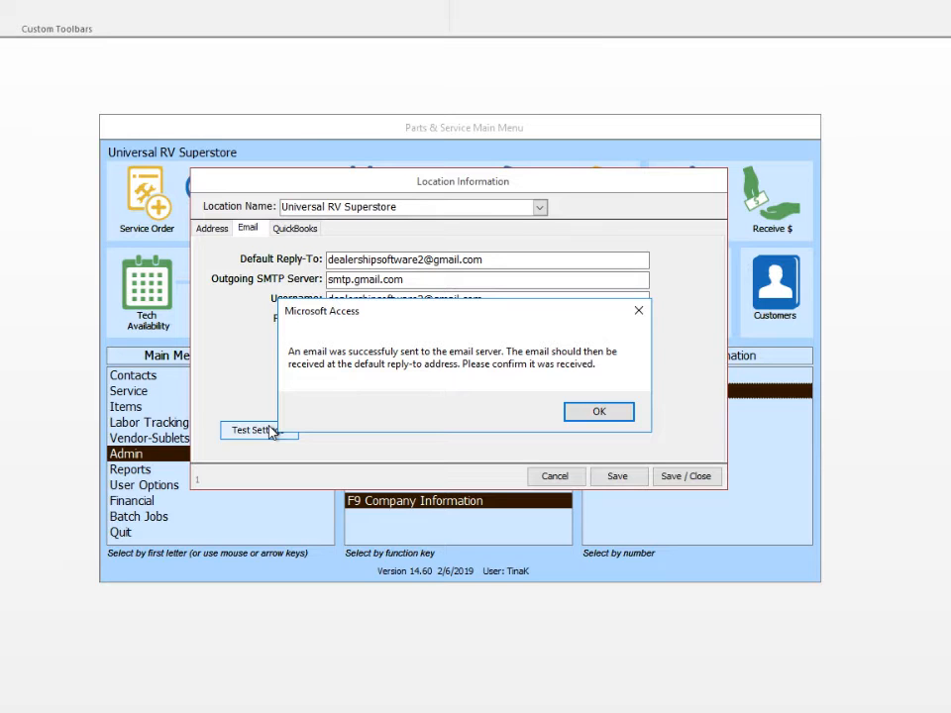
key(Return)
drag(950, 89, 779, 102)
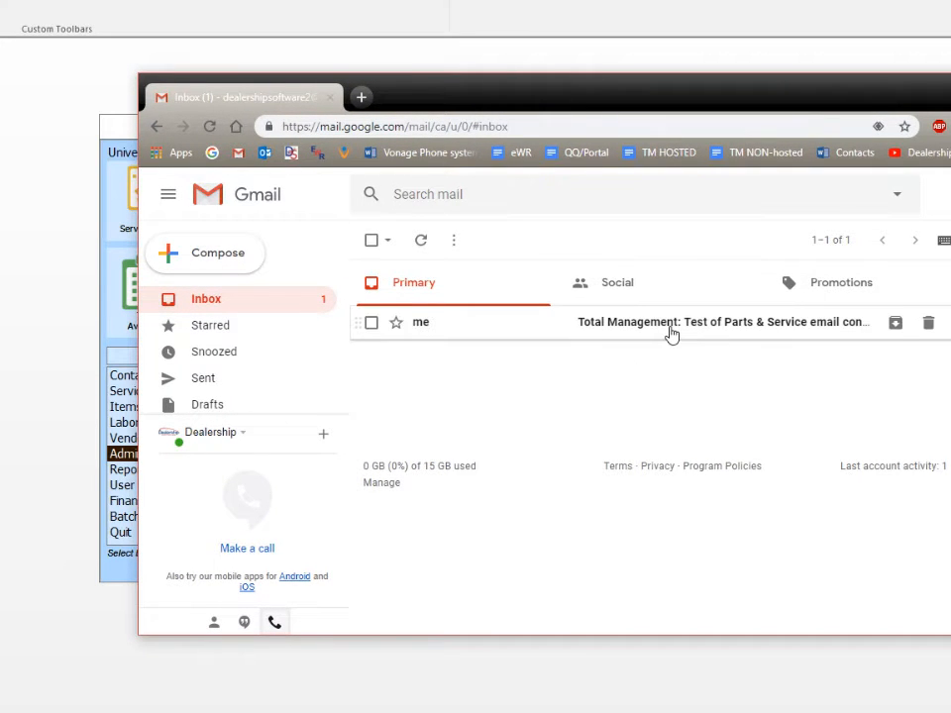
click(950, 85)
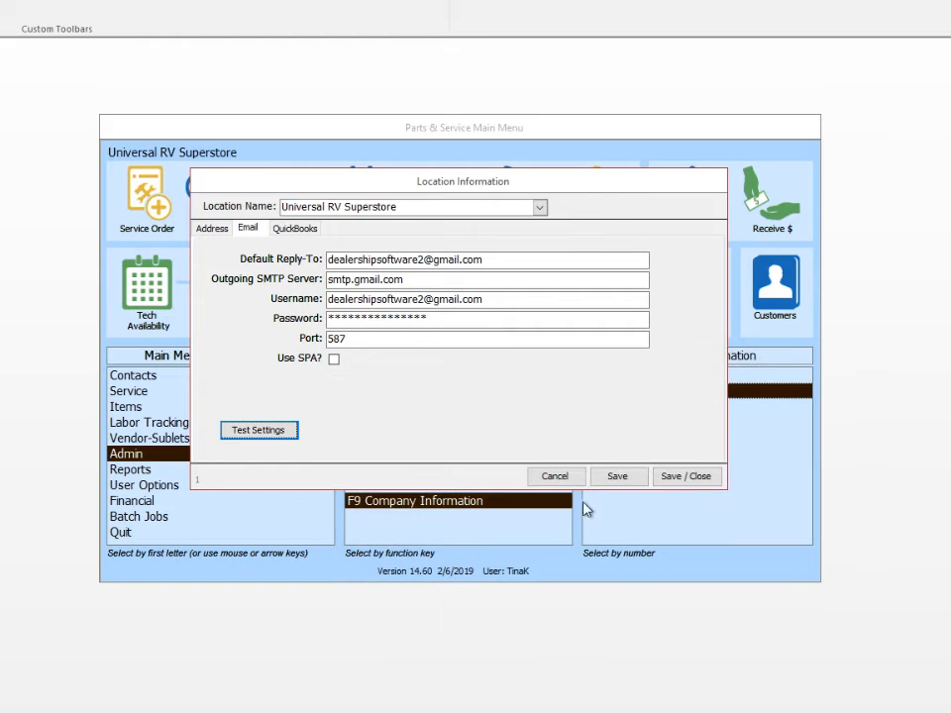
Save the Universal RV Superstore email settings and close the Location Information window.
click(705, 477)
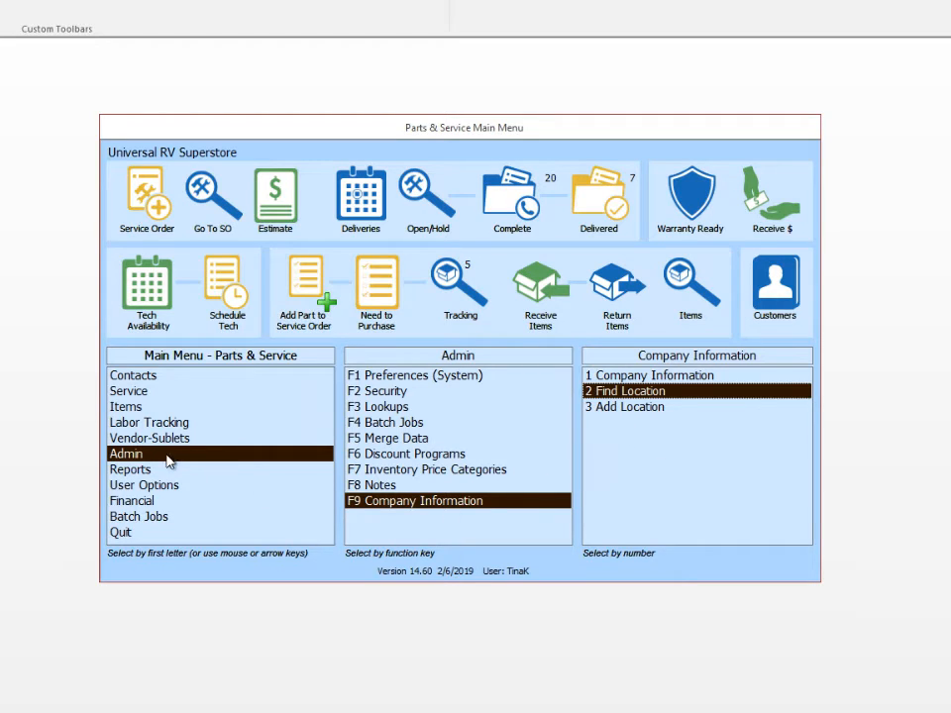
Open the system Email Preferences and keep the POS Estimate subject as [[CompanyName]] - POS Quotation.
click(410, 380)
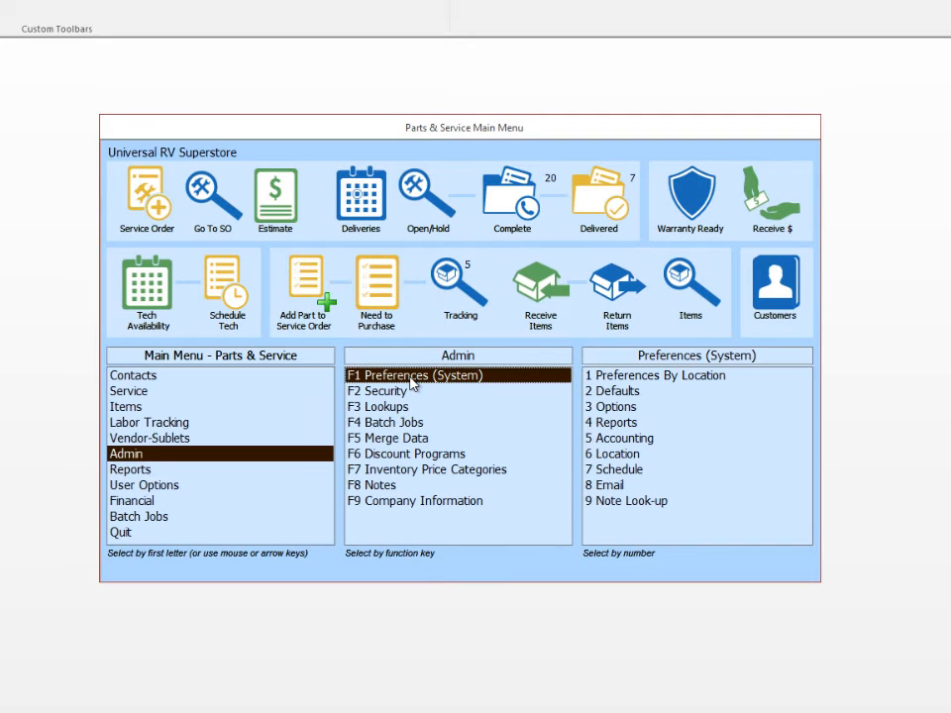
click(609, 485)
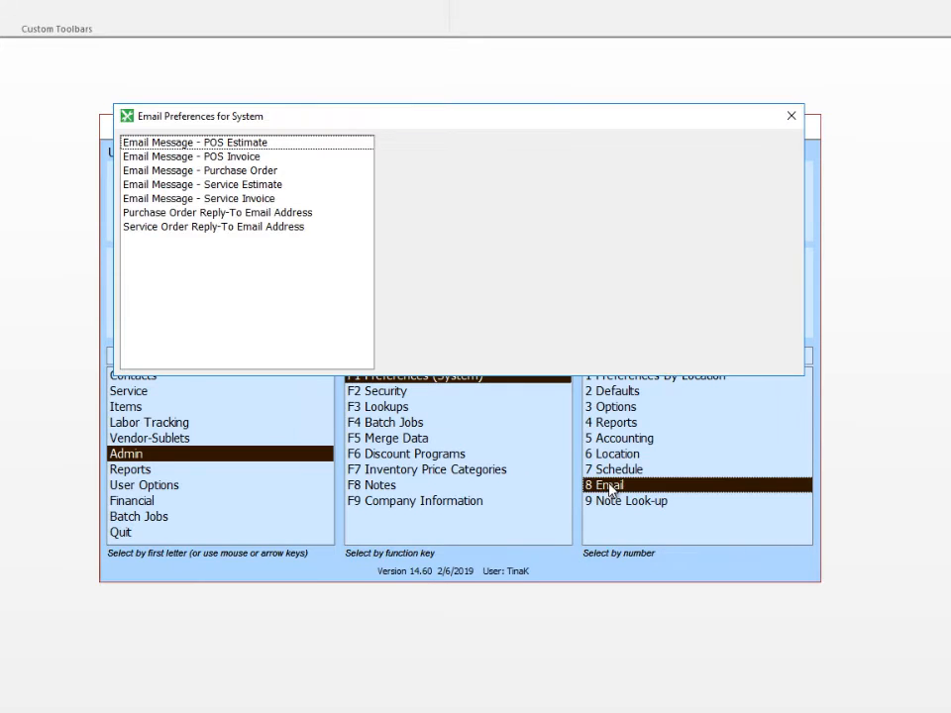
click(298, 143)
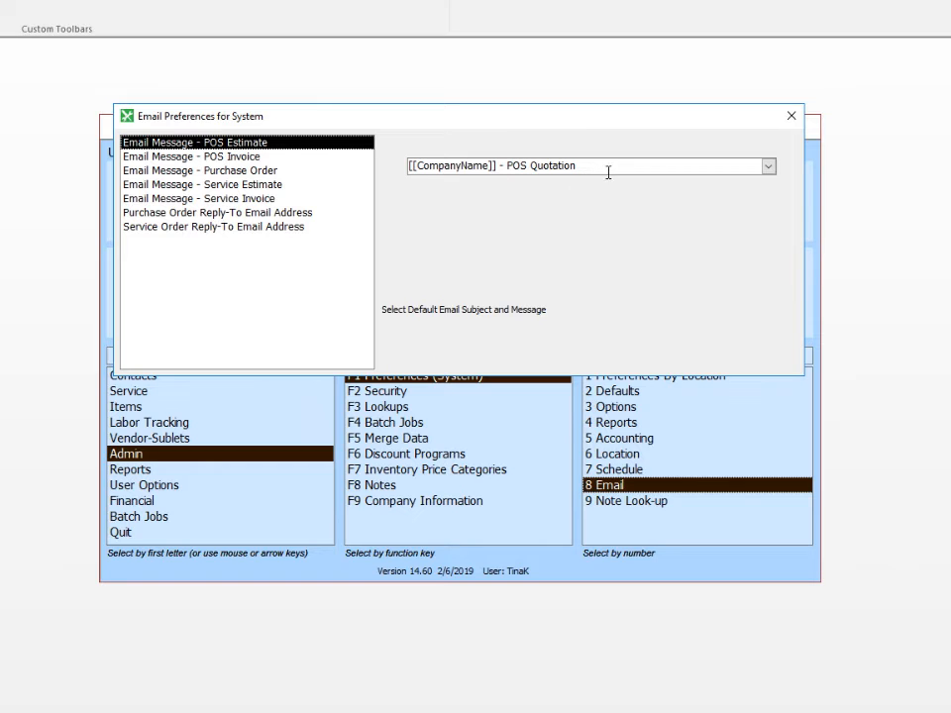
click(767, 166)
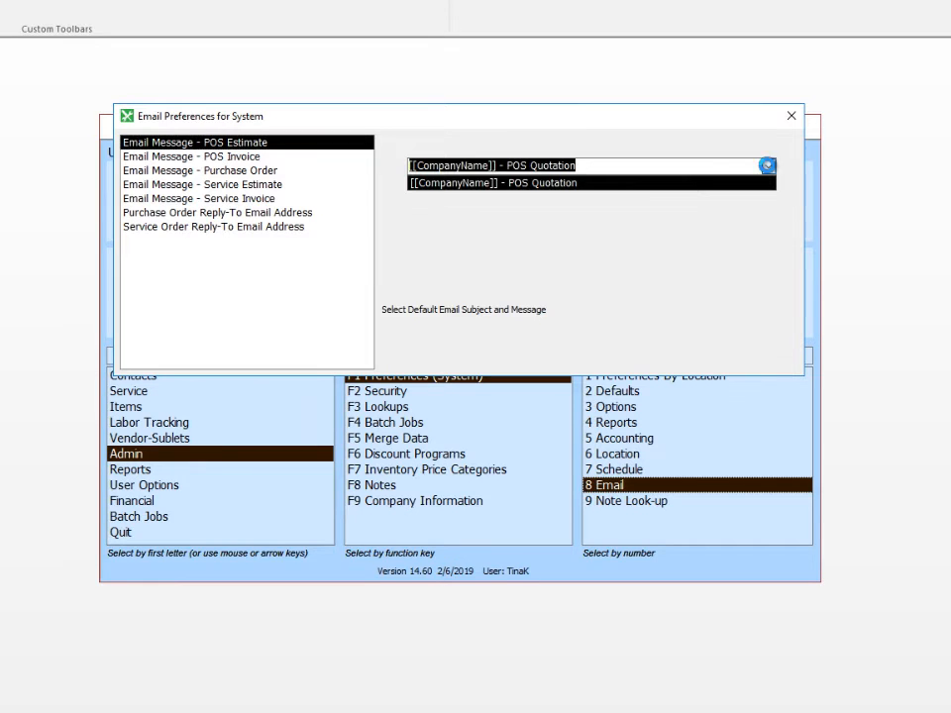
click(628, 187)
Set the POS Invoice subject to [[CompanyName]] - POS Invoice and review the remaining message entries.
click(237, 158)
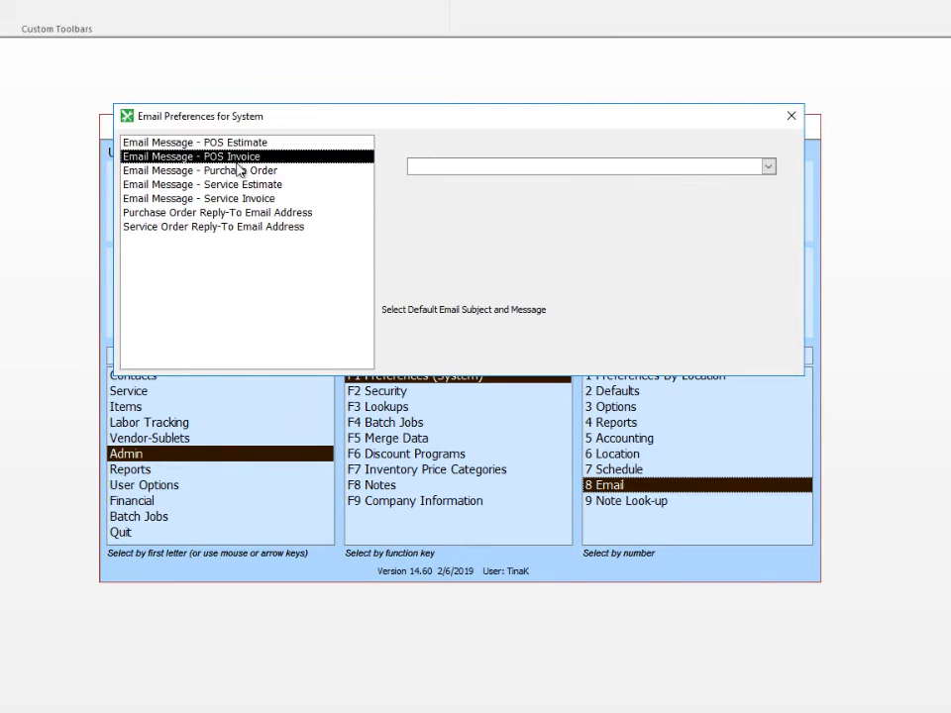
click(767, 167)
click(534, 184)
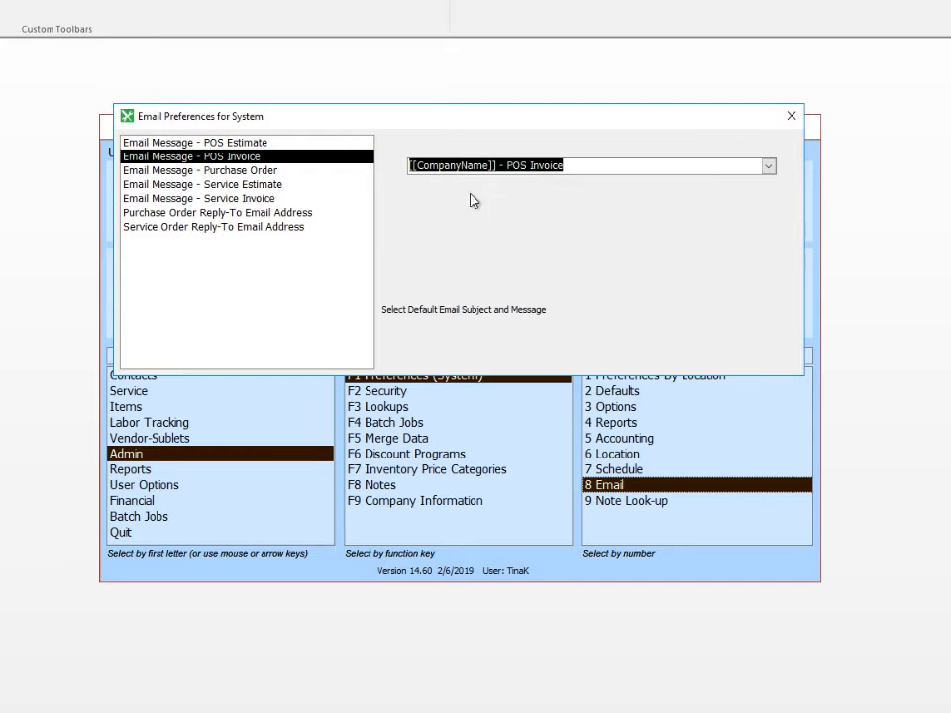
click(271, 170)
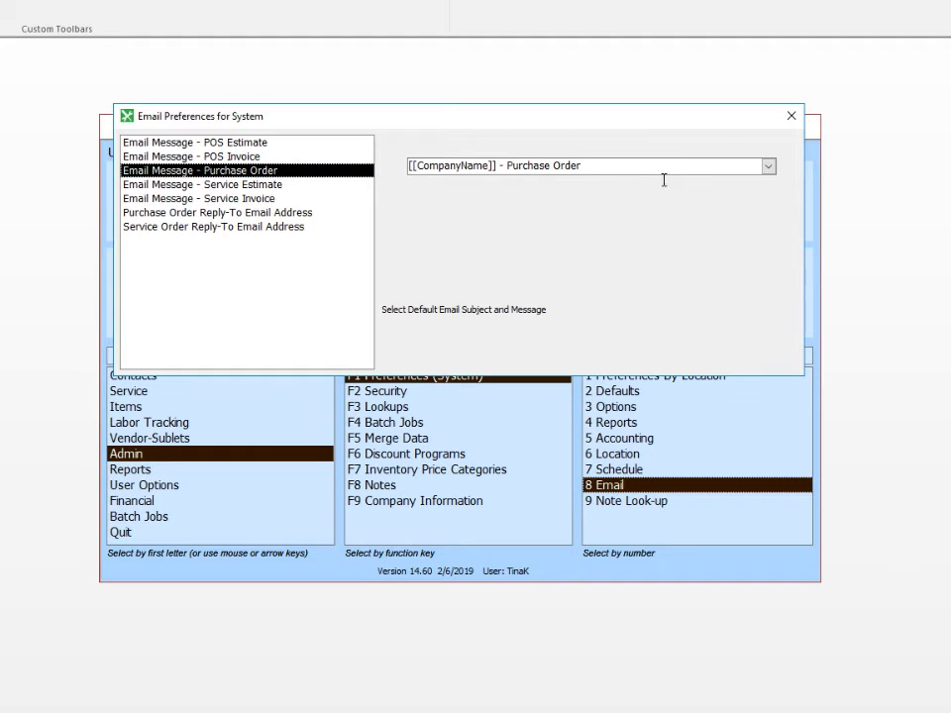
click(265, 185)
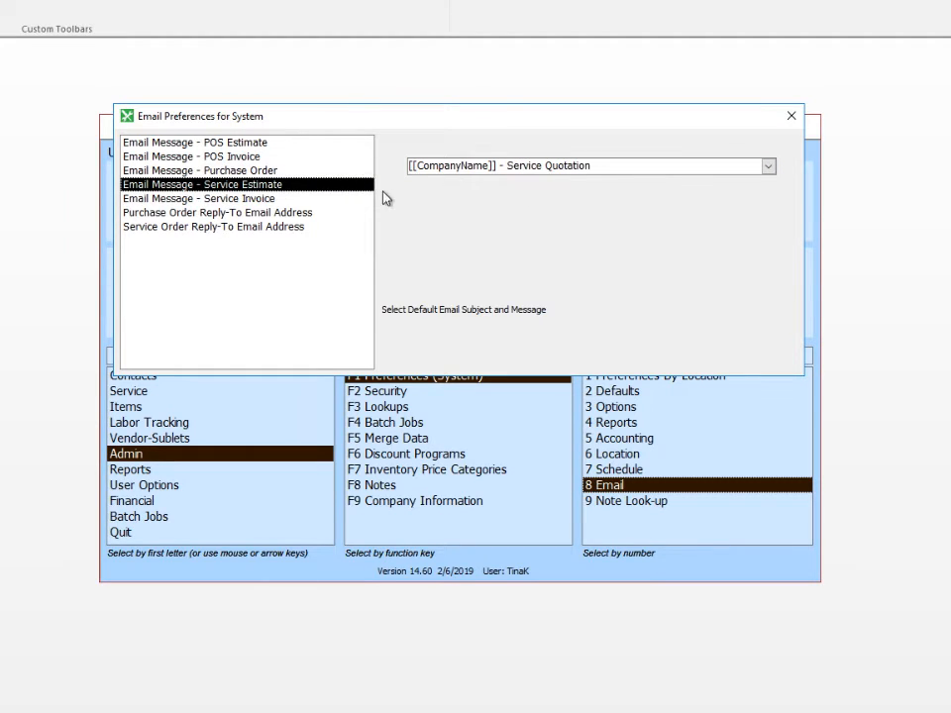
click(256, 199)
click(769, 167)
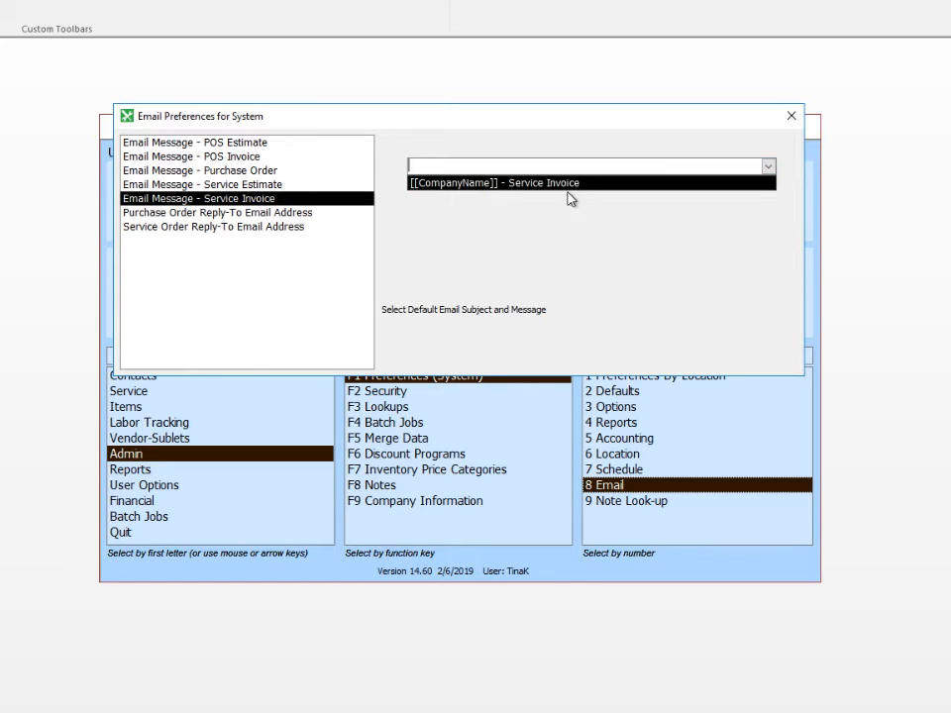
click(536, 195)
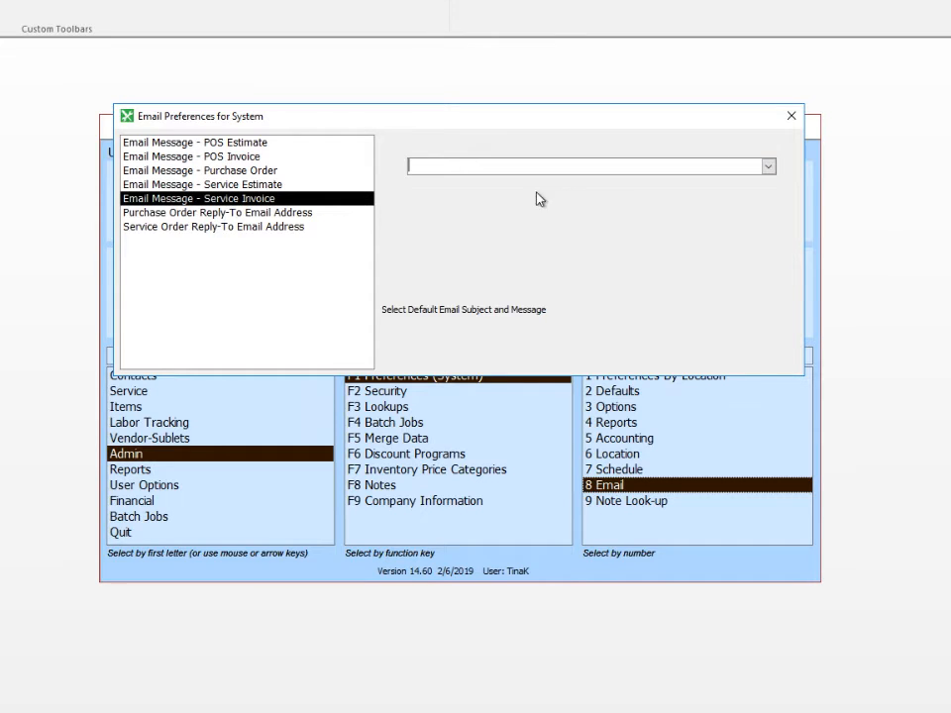
click(286, 217)
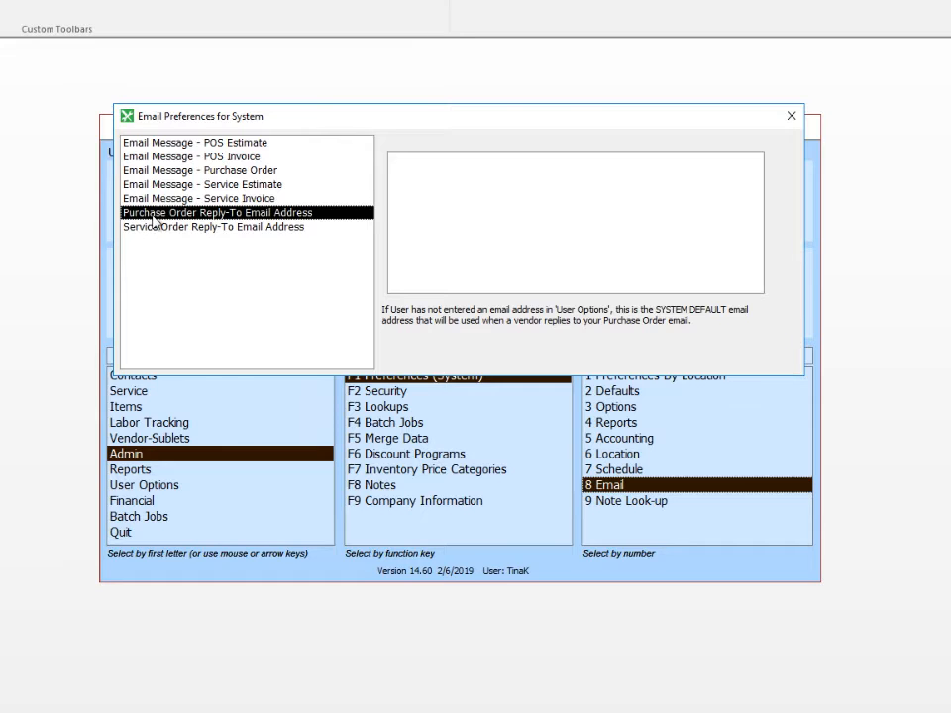
Enter the dealership's Purchase Order and Service Order Reply-To email addresses, then close Email Preferences.
click(425, 177)
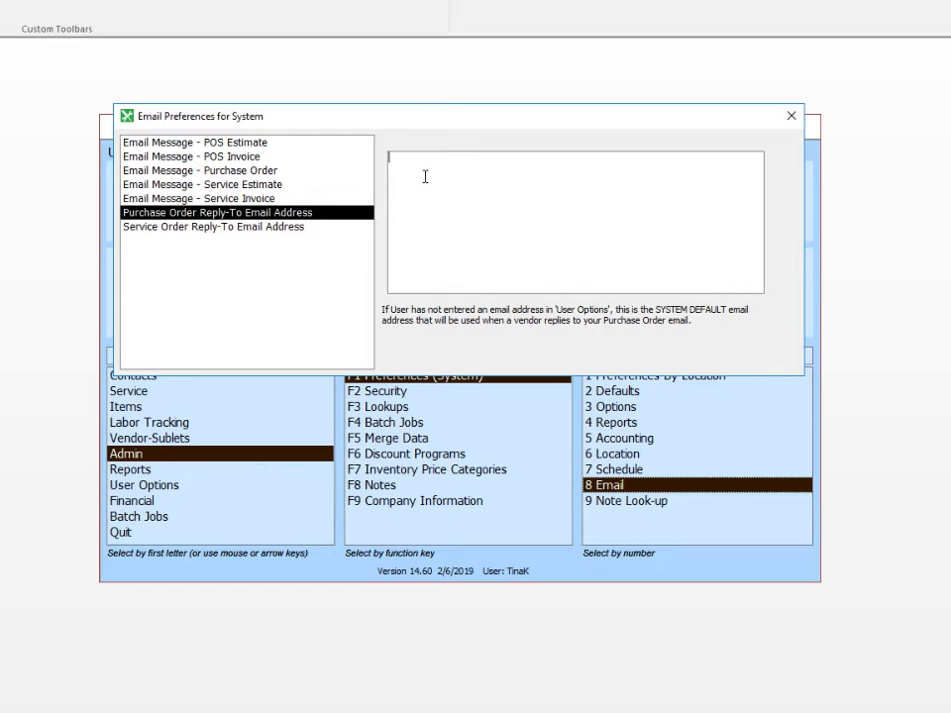
click(248, 227)
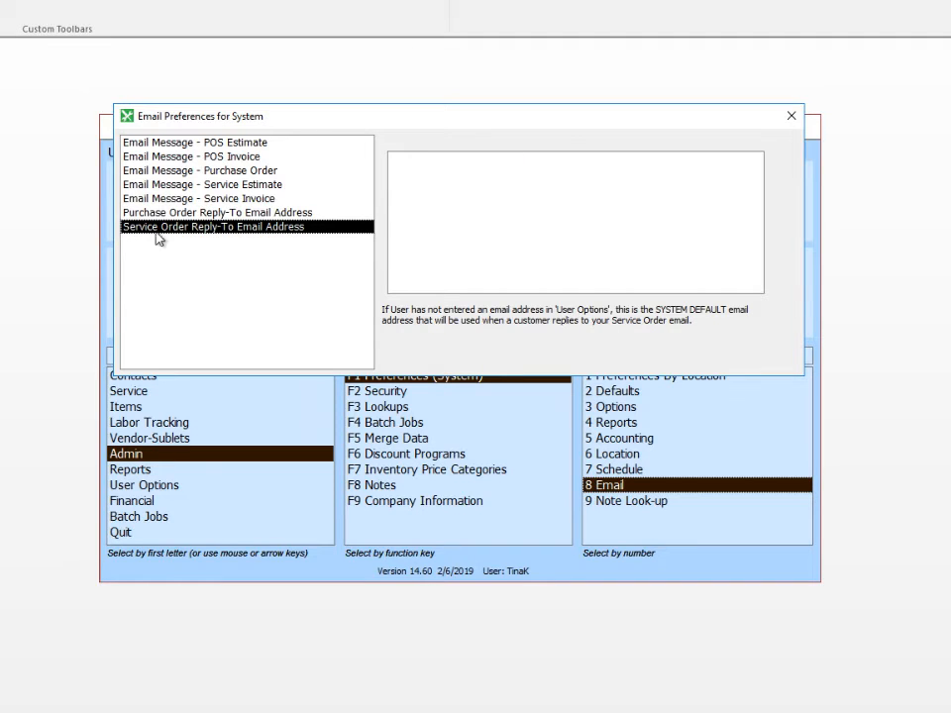
click(410, 176)
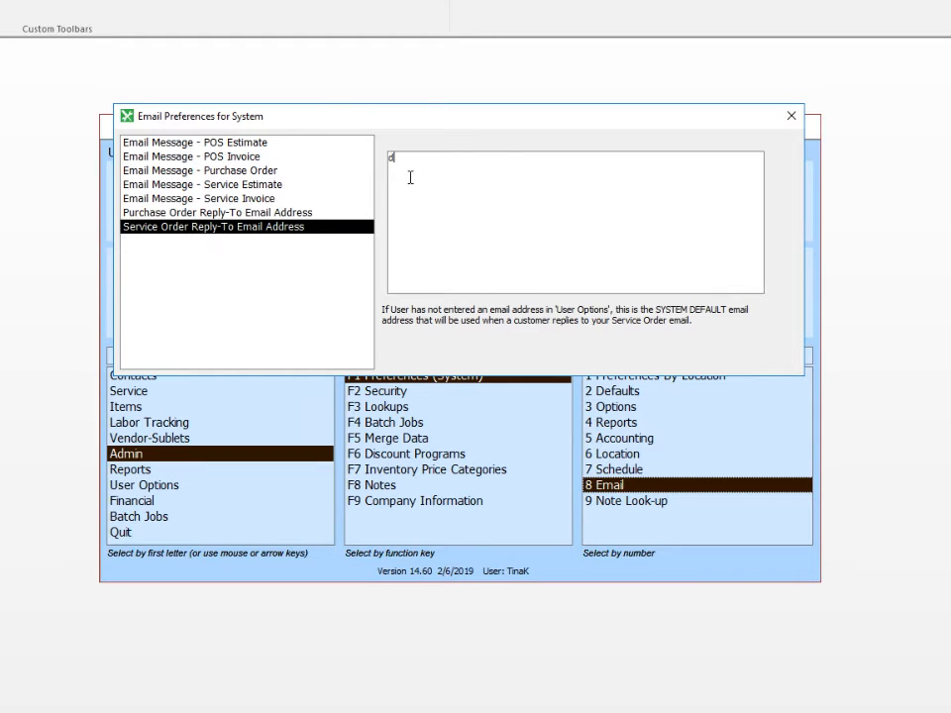
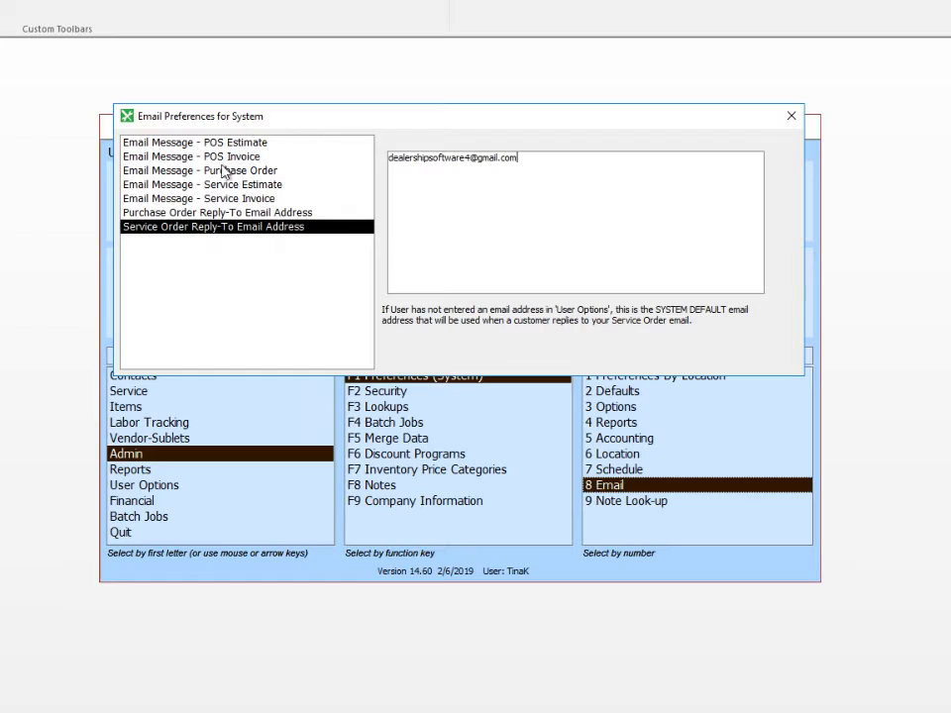
click(792, 119)
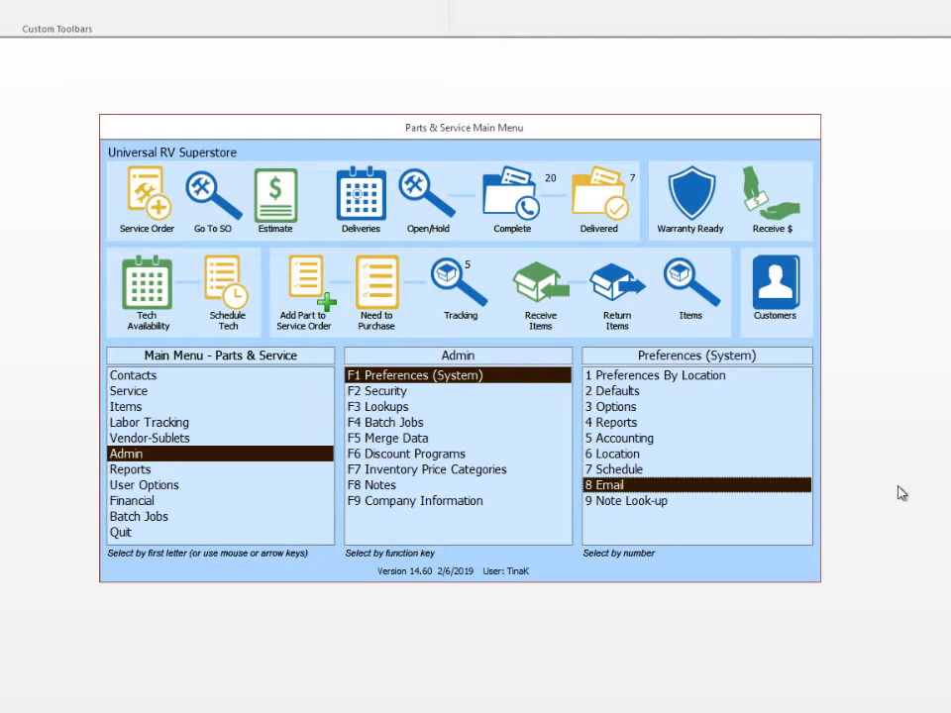
Open the 2009 SOA 30RLS estimate and email it to the customer from its Summary page.
click(145, 392)
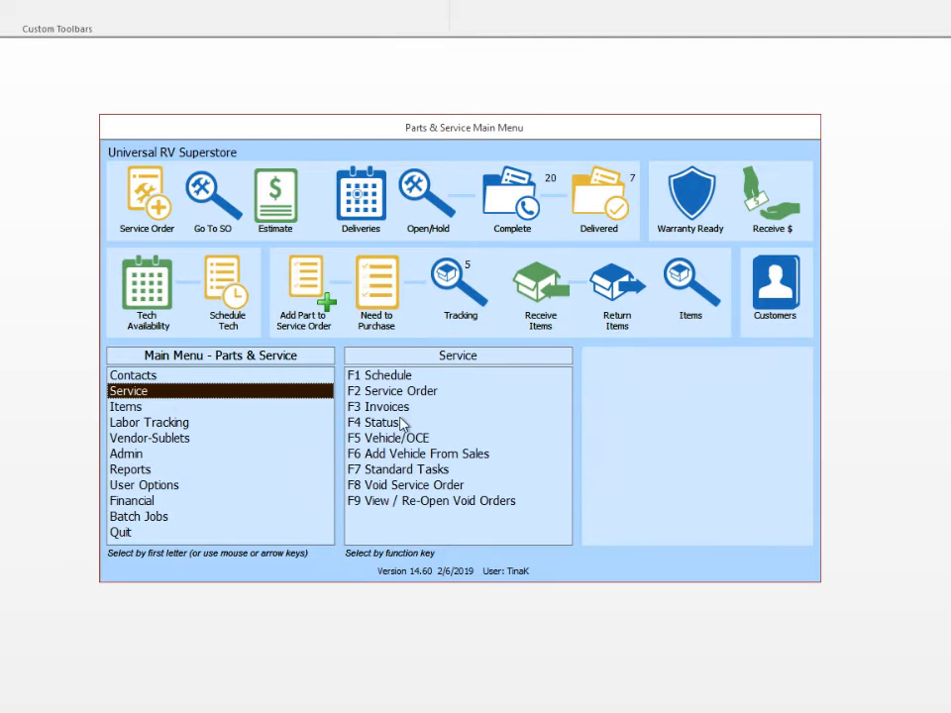
click(401, 392)
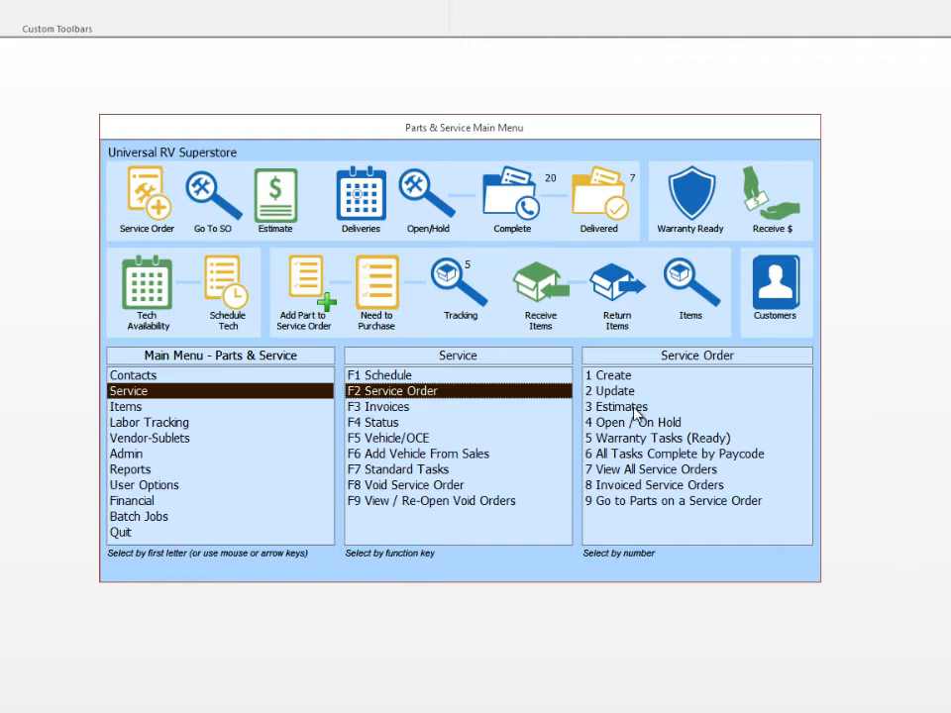
click(635, 409)
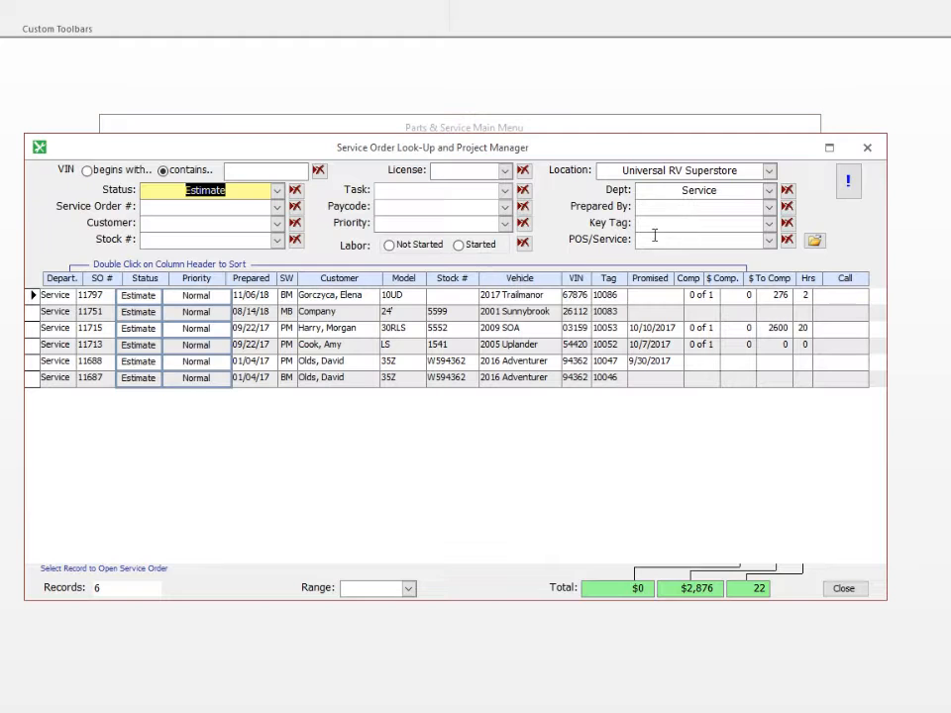
click(89, 312)
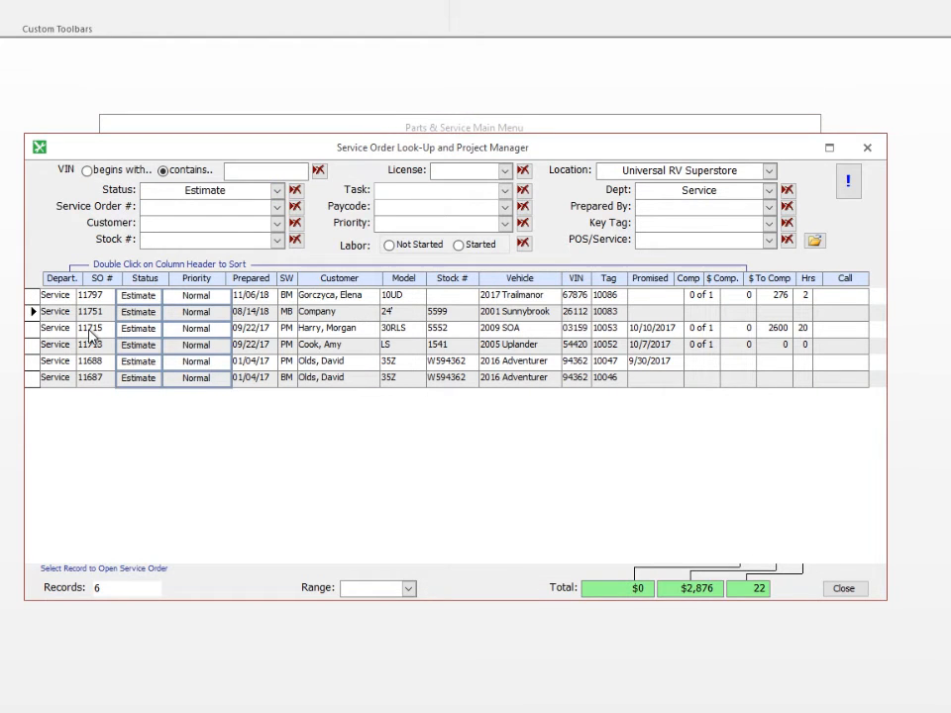
click(89, 329)
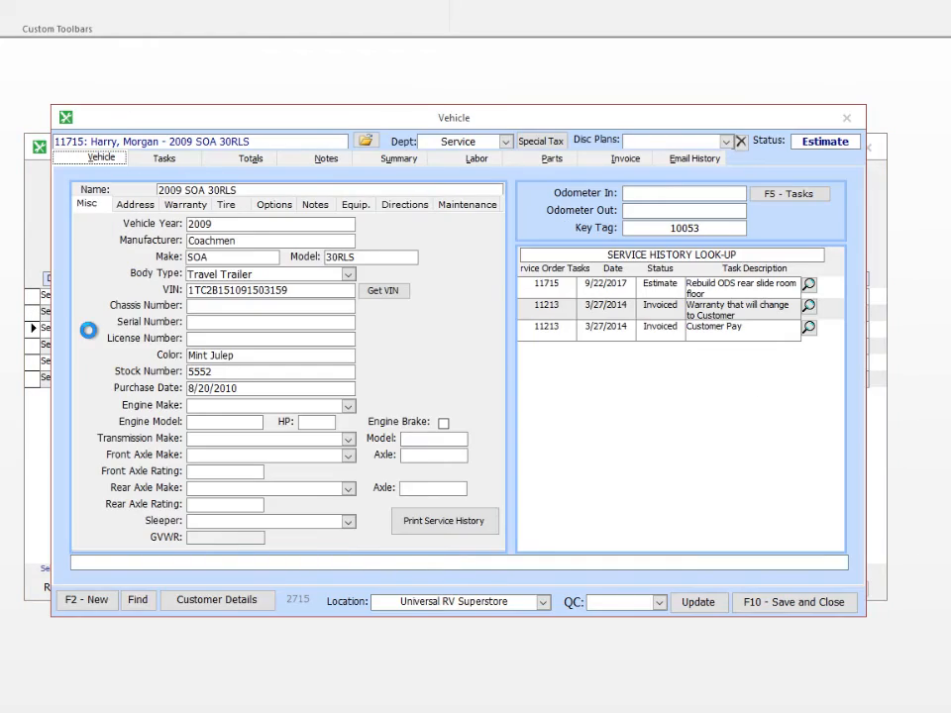
click(399, 158)
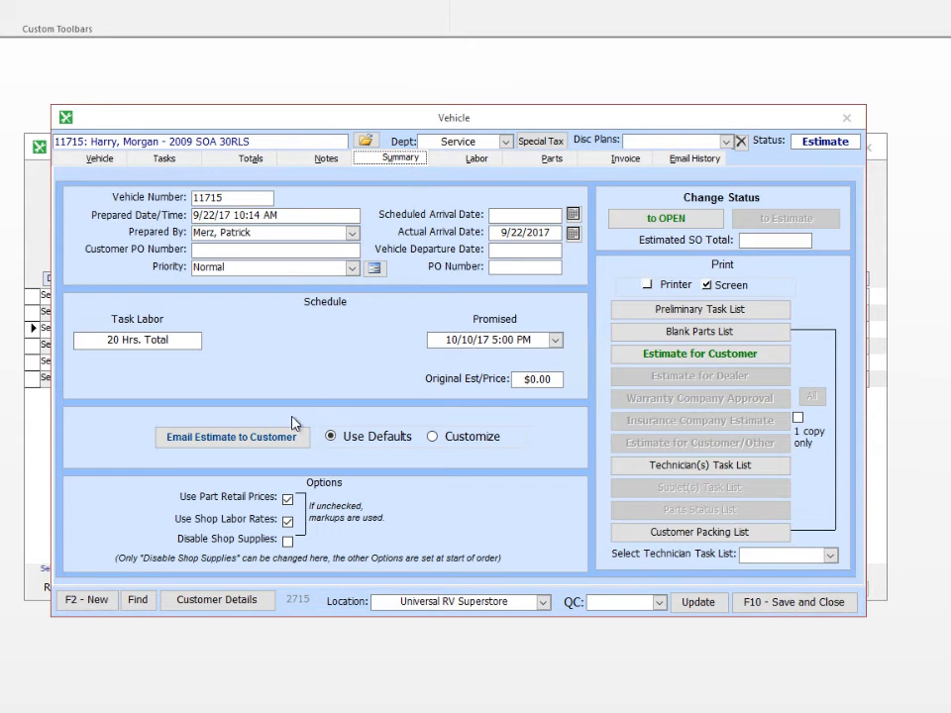
click(229, 436)
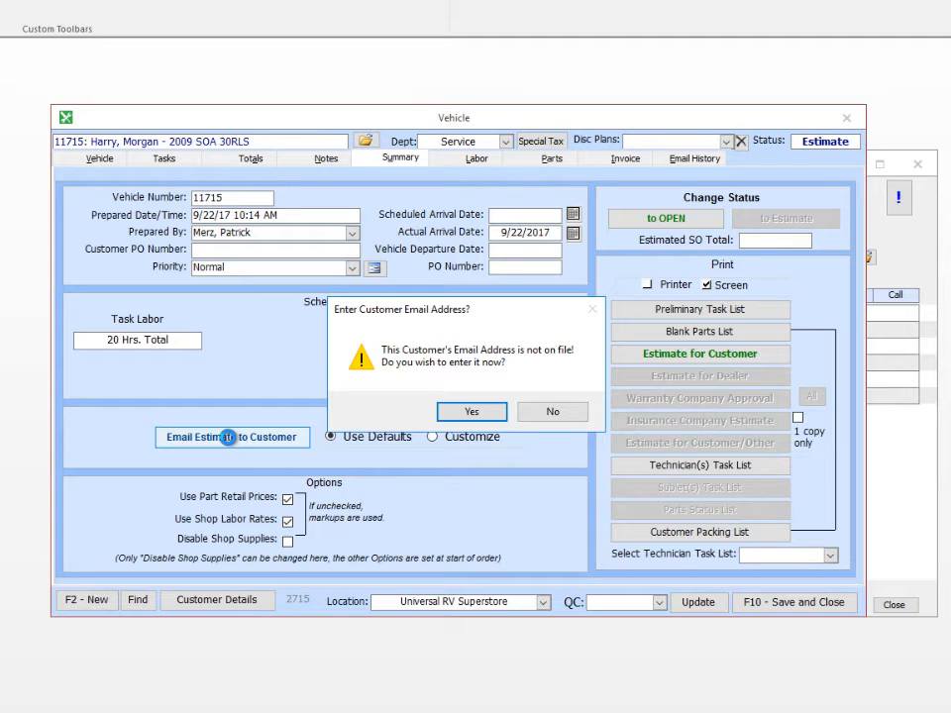
Paste the customer's email address into their record, save it, and close back out.
click(471, 414)
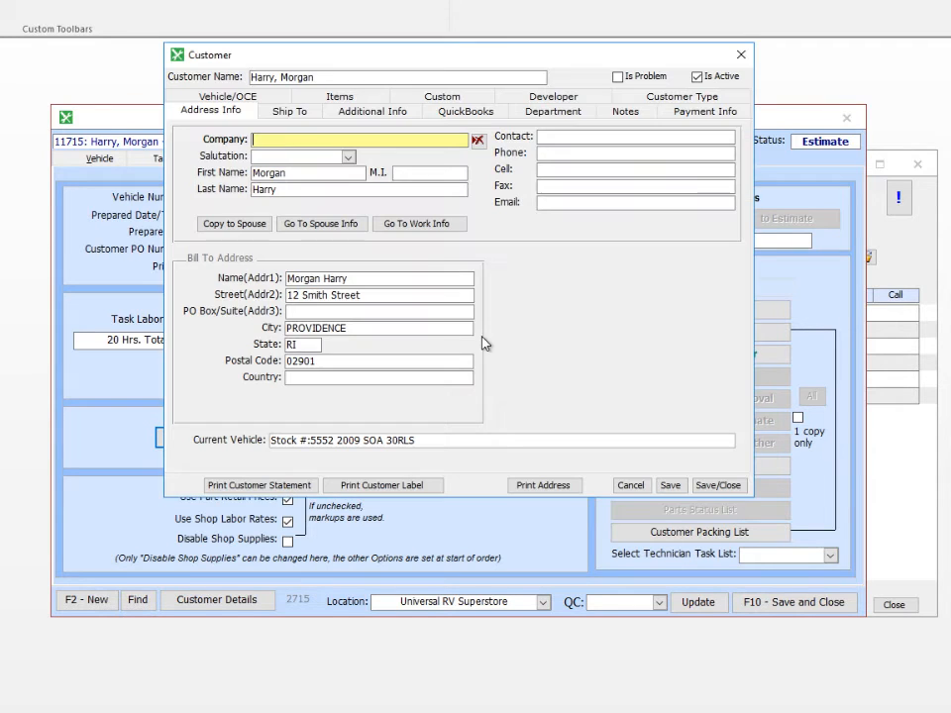
click(560, 204)
key(ctrl+v)
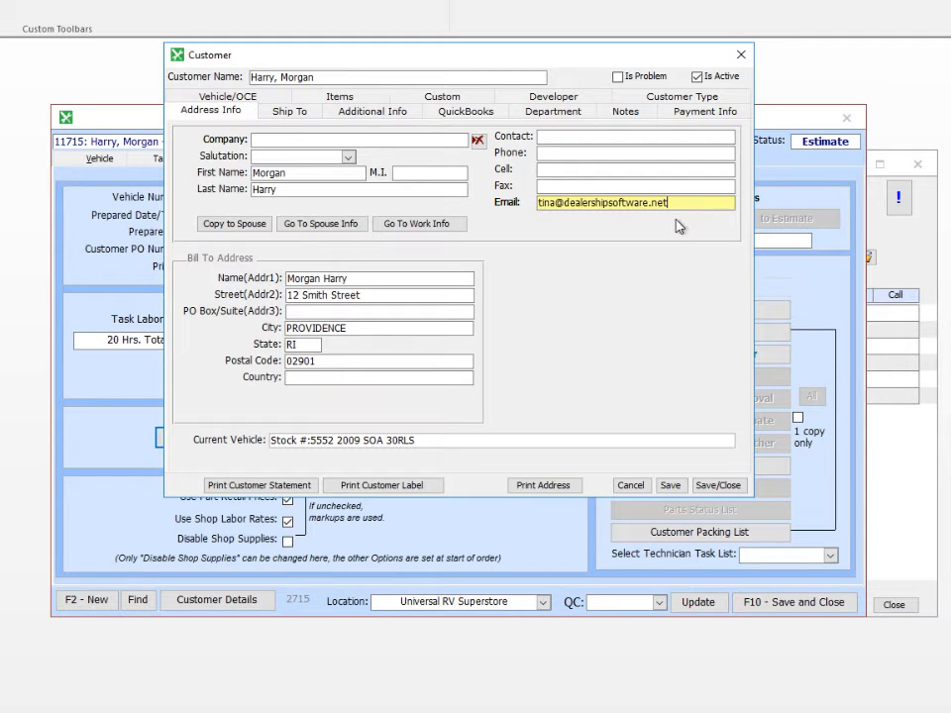
click(716, 486)
click(709, 469)
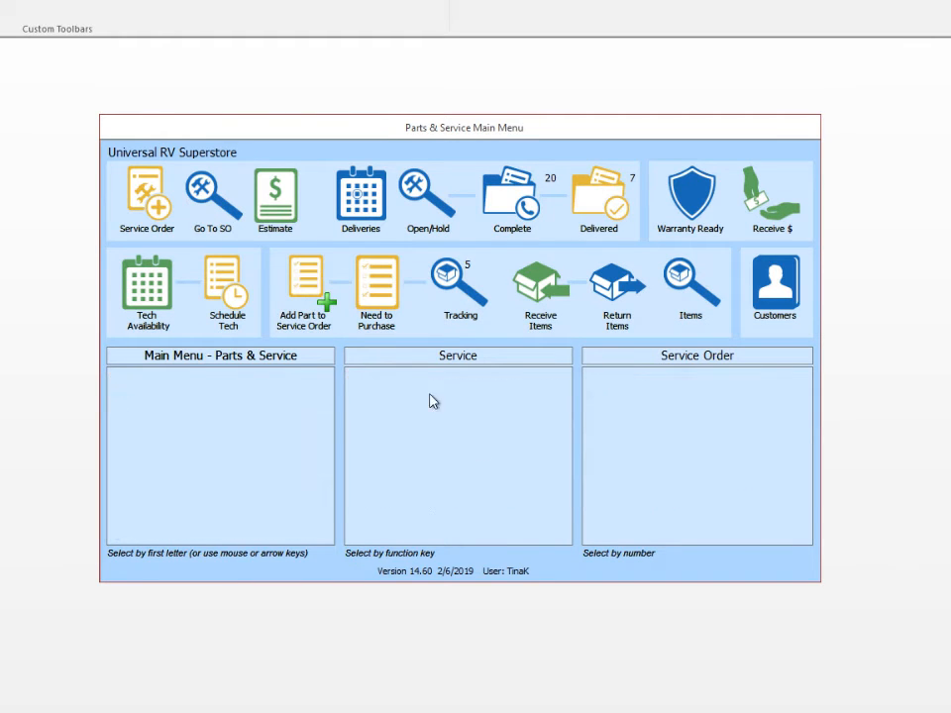
Open the 2009 Leprechaun 320DS service order by number and email a customized invoice to the customer.
click(606, 394)
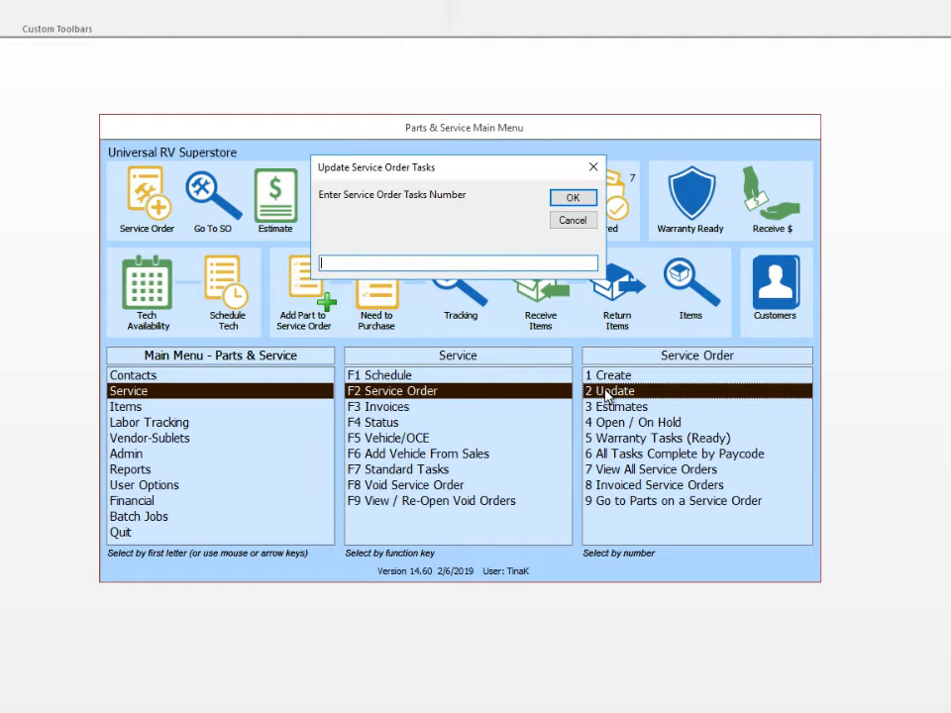
text(11)
text(27)
key(Return)
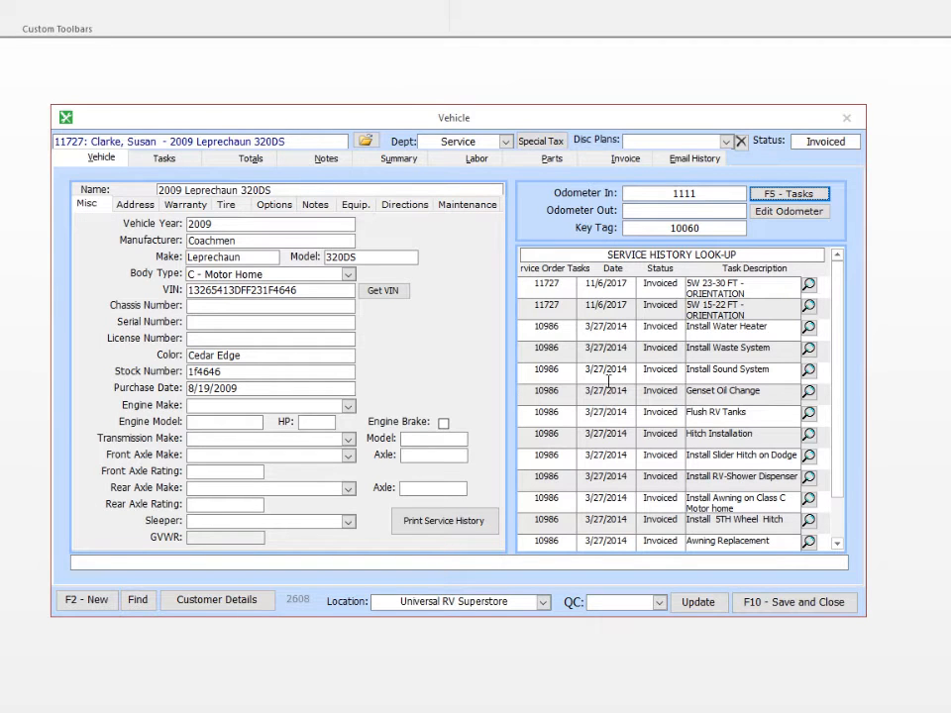
click(627, 161)
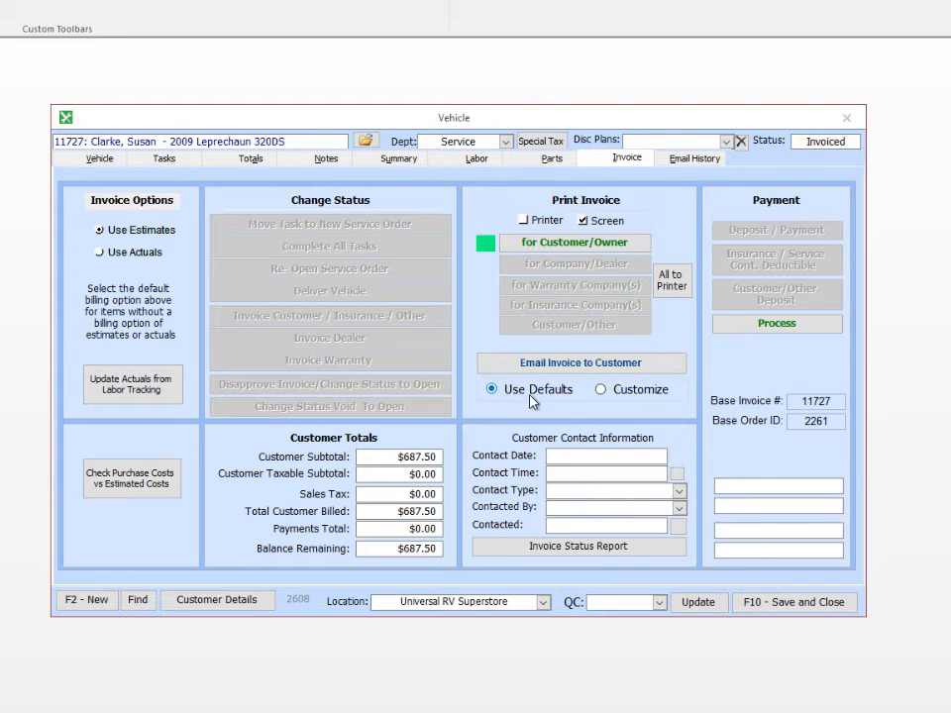
click(601, 391)
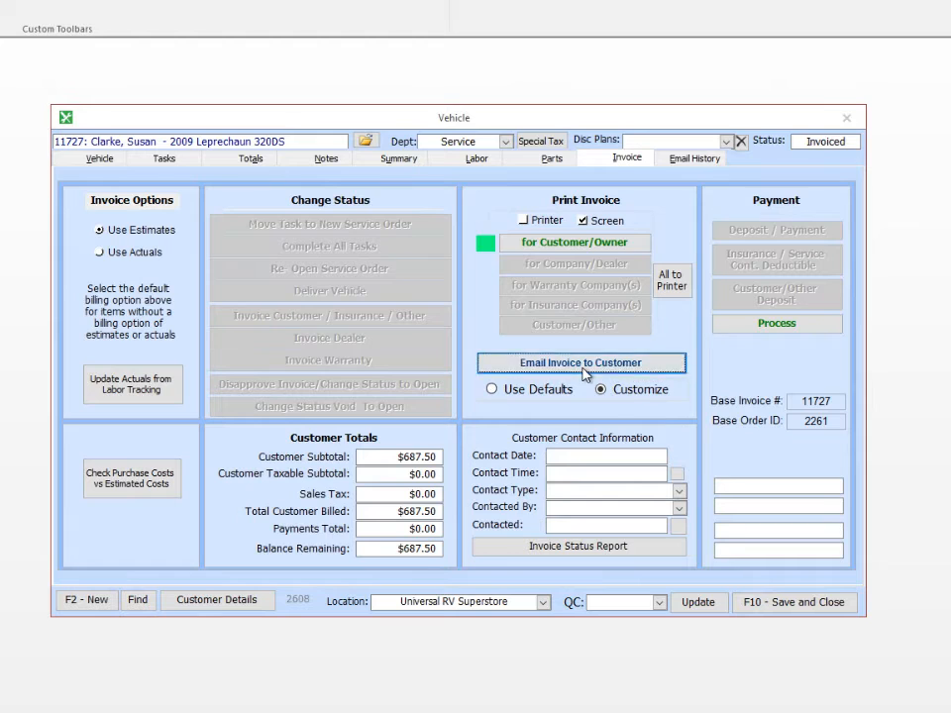
click(582, 366)
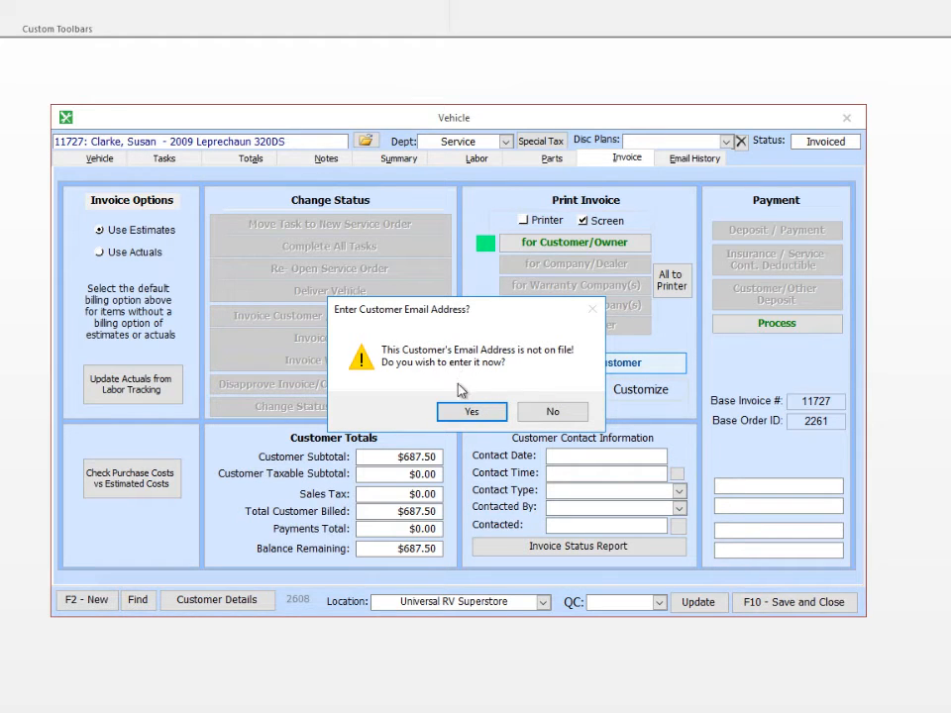
Add the customer's email address to their record and save to bring up the invoice email.
click(471, 416)
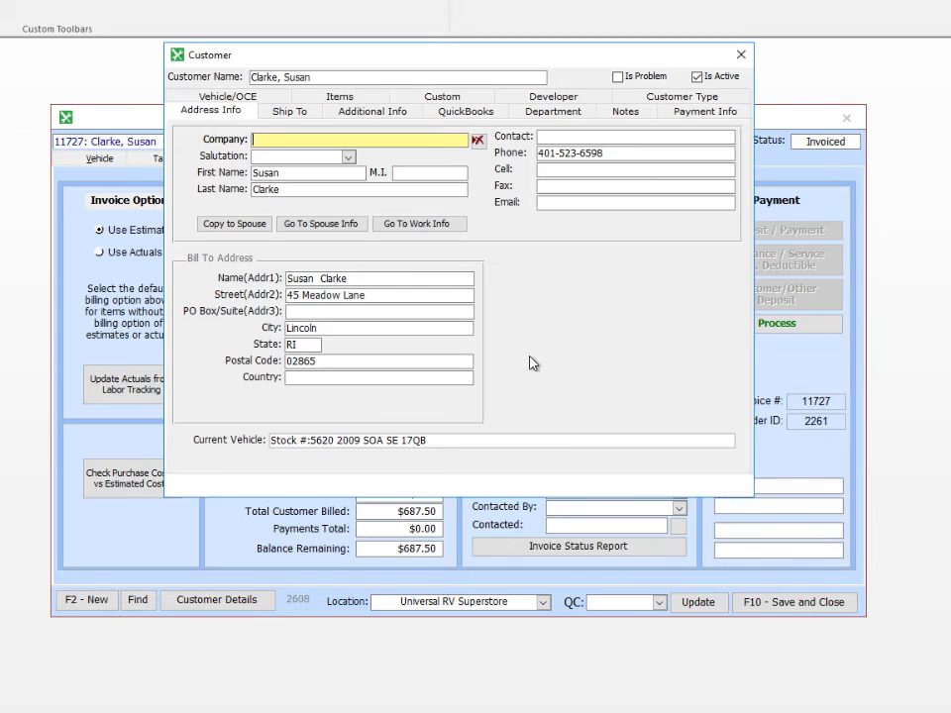
click(556, 203)
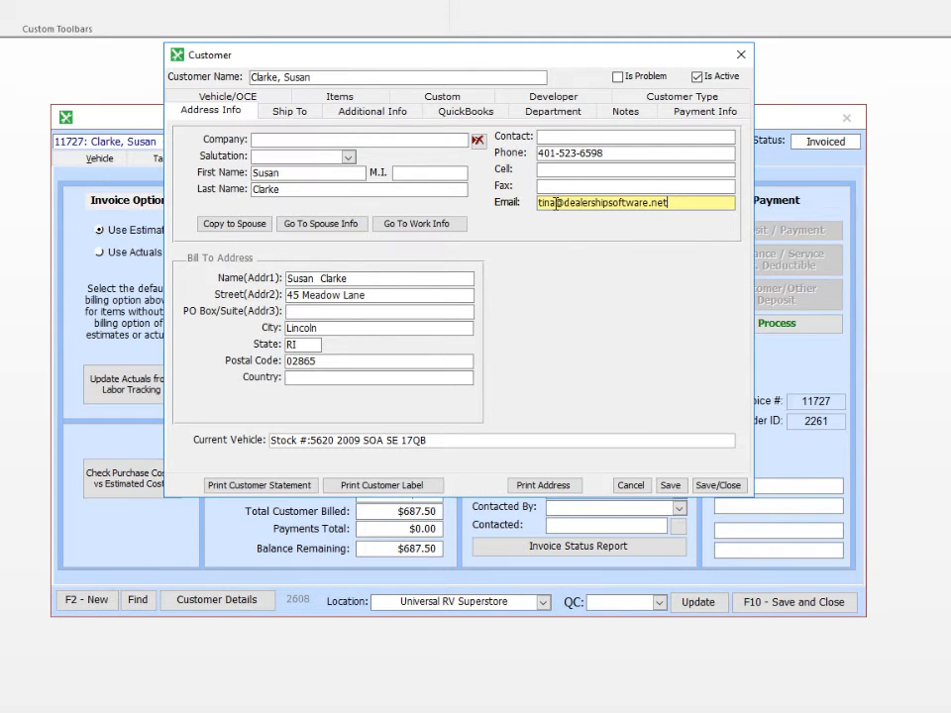
click(719, 486)
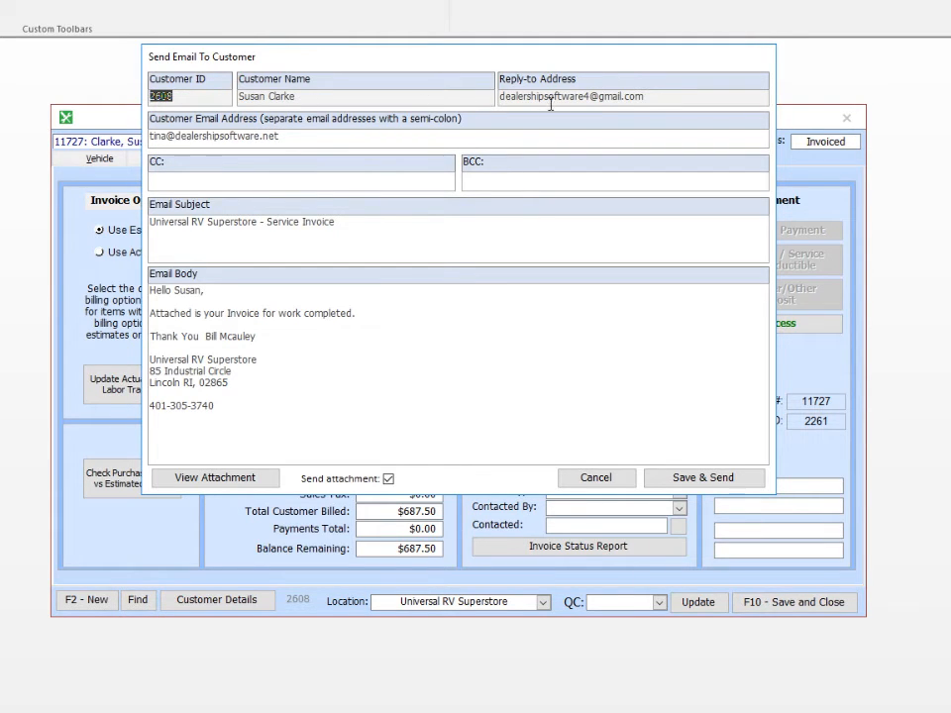
Change the invoice email's closing line to 'Thank You for your Business' and send it.
click(289, 137)
text(;)
key(BackSpace)
key(BackSpace)
click(175, 181)
drag(254, 336, 204, 336)
text(for your )
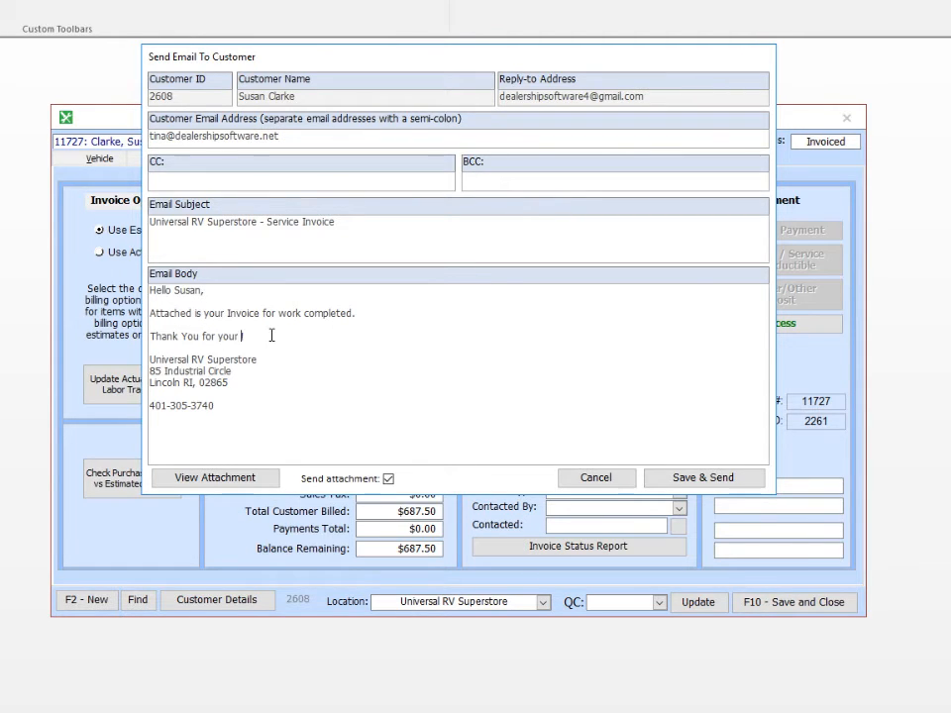
text(Business)
click(693, 483)
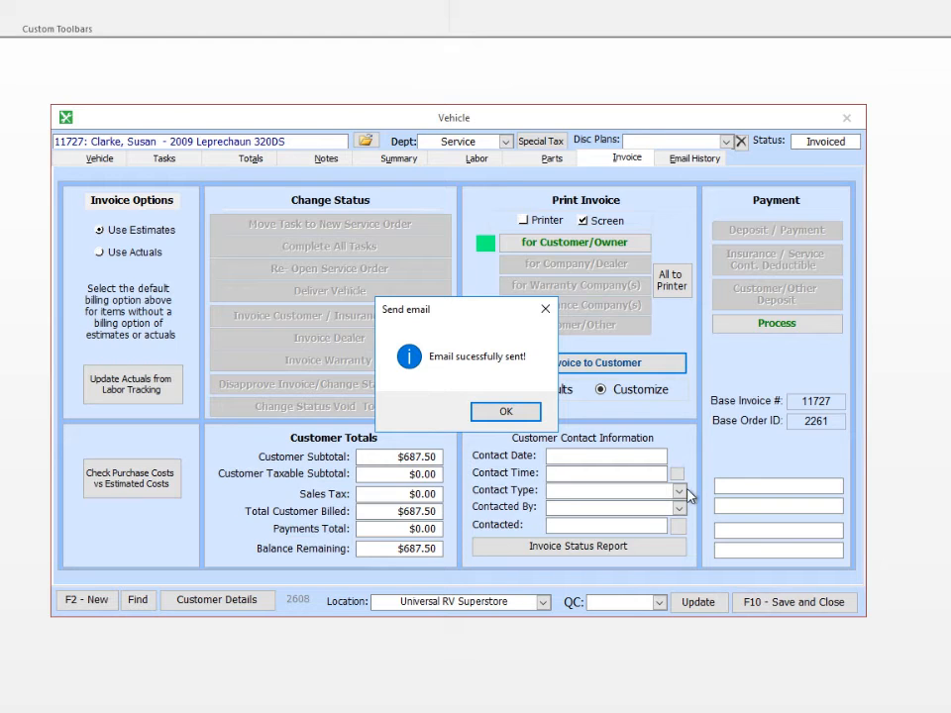
click(505, 412)
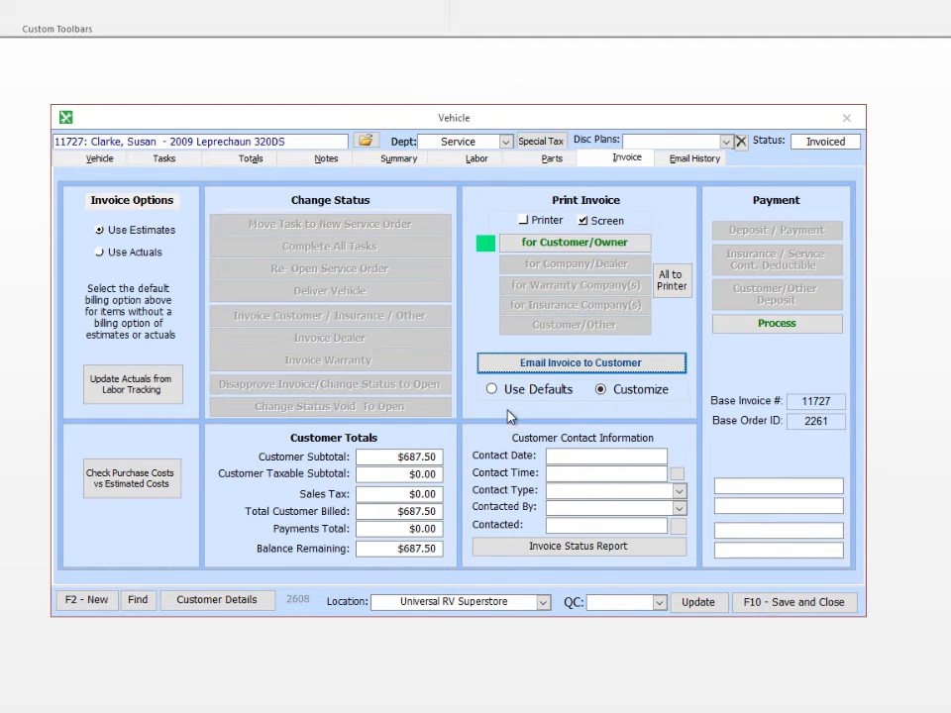
Check the sent email and its invoice PDF in Email History, then save and close service order 11727.
click(675, 159)
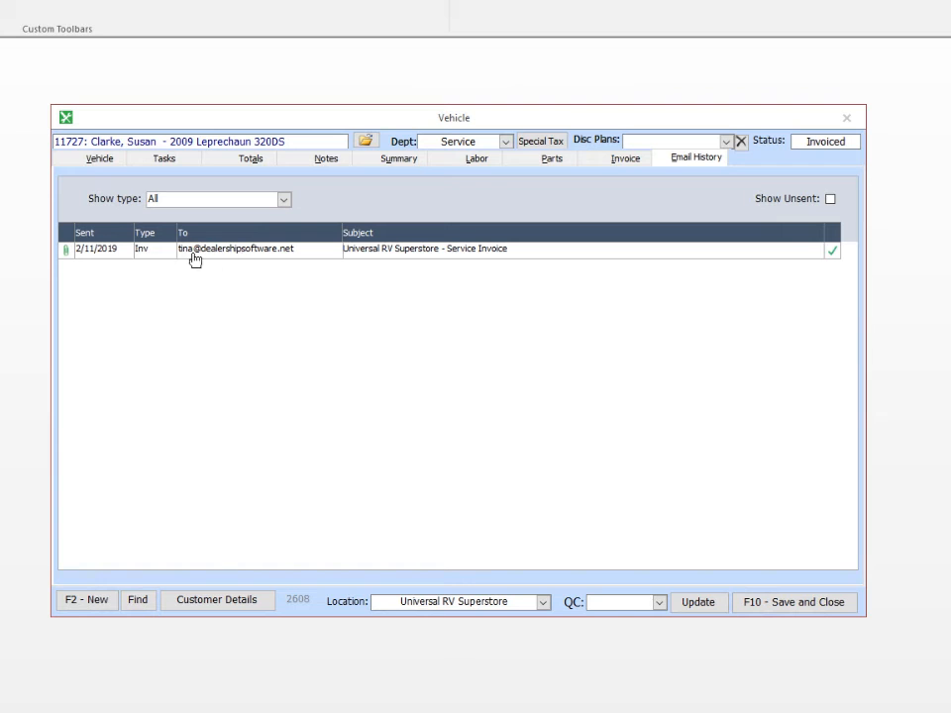
double_click(362, 254)
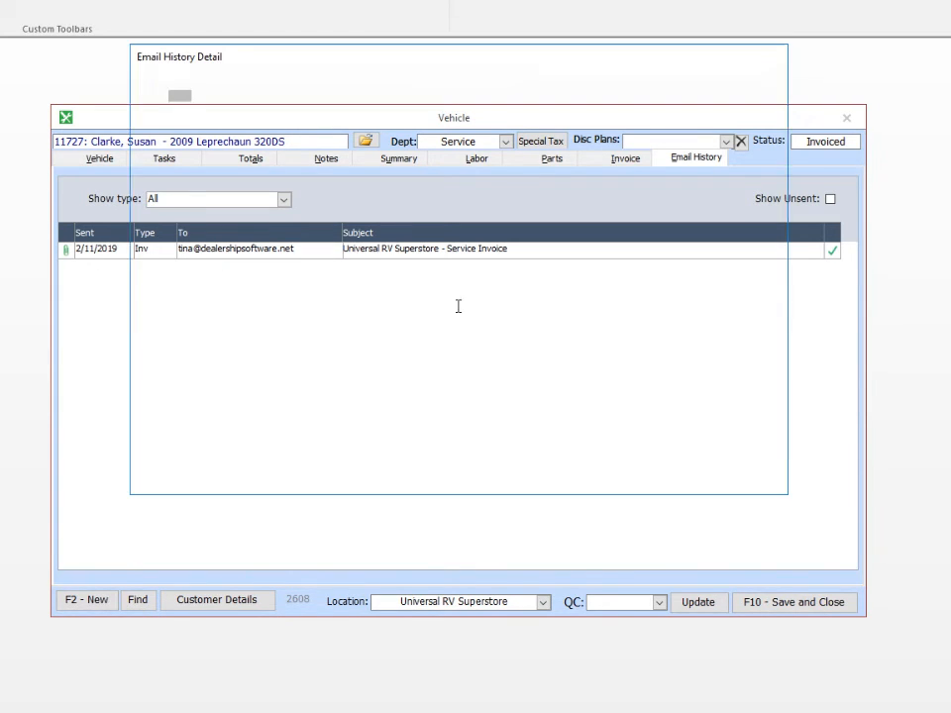
click(243, 481)
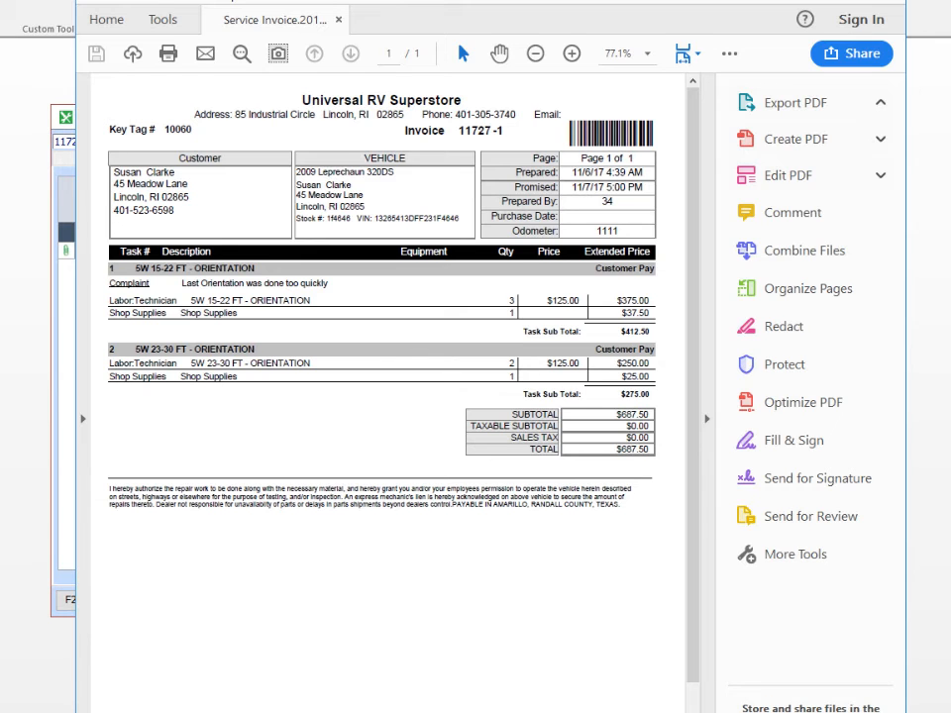
click(883, 1)
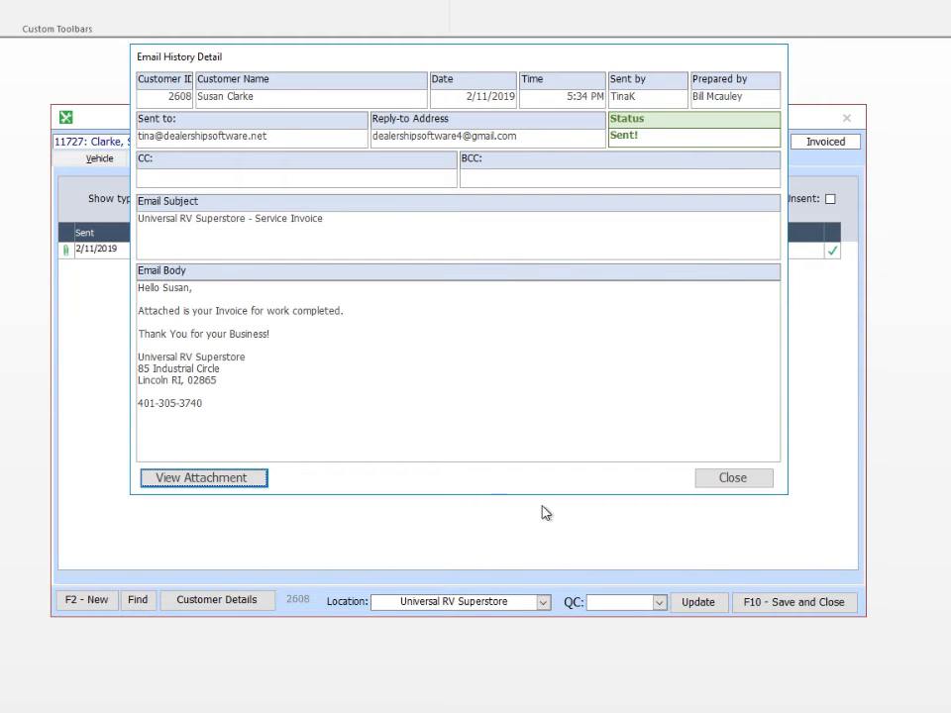
click(720, 482)
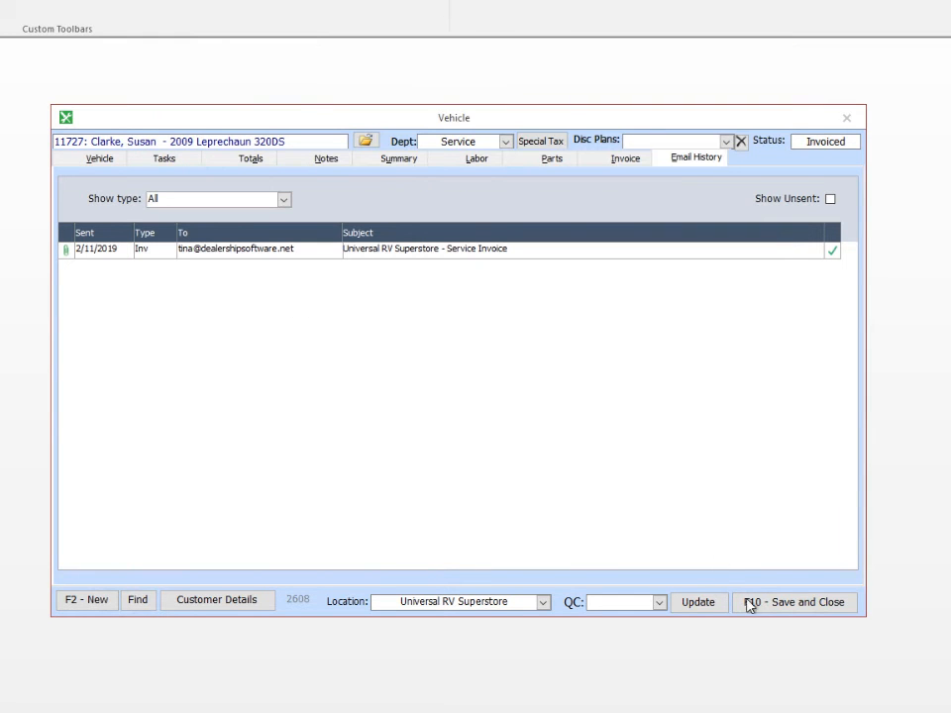
click(775, 603)
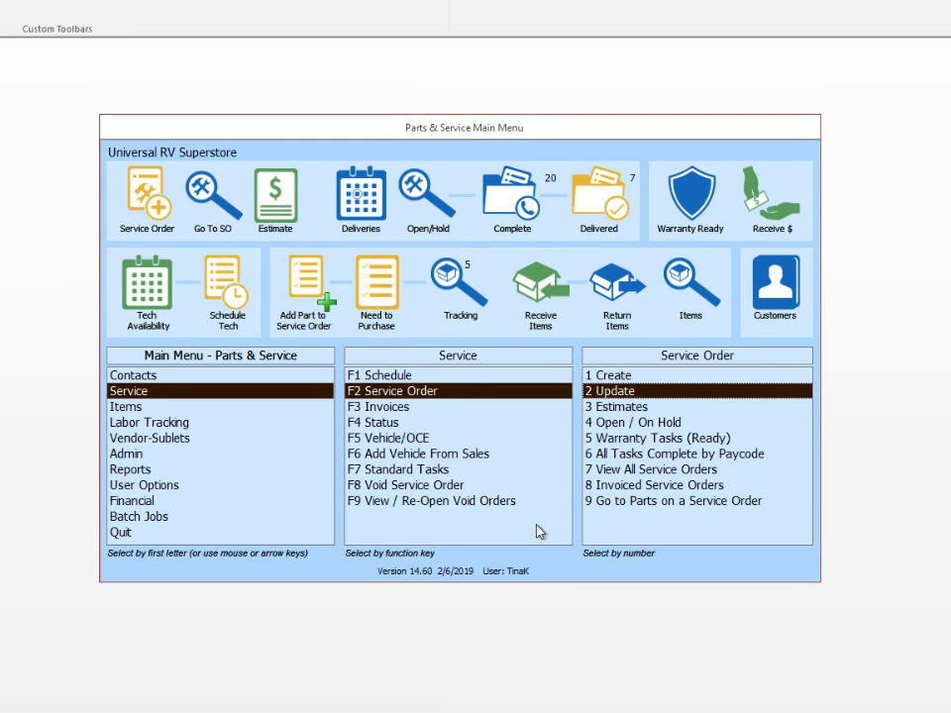
Open the Print / Send Purchase Order look-up, filter to Some Items Received, and select PO 100450.
click(120, 408)
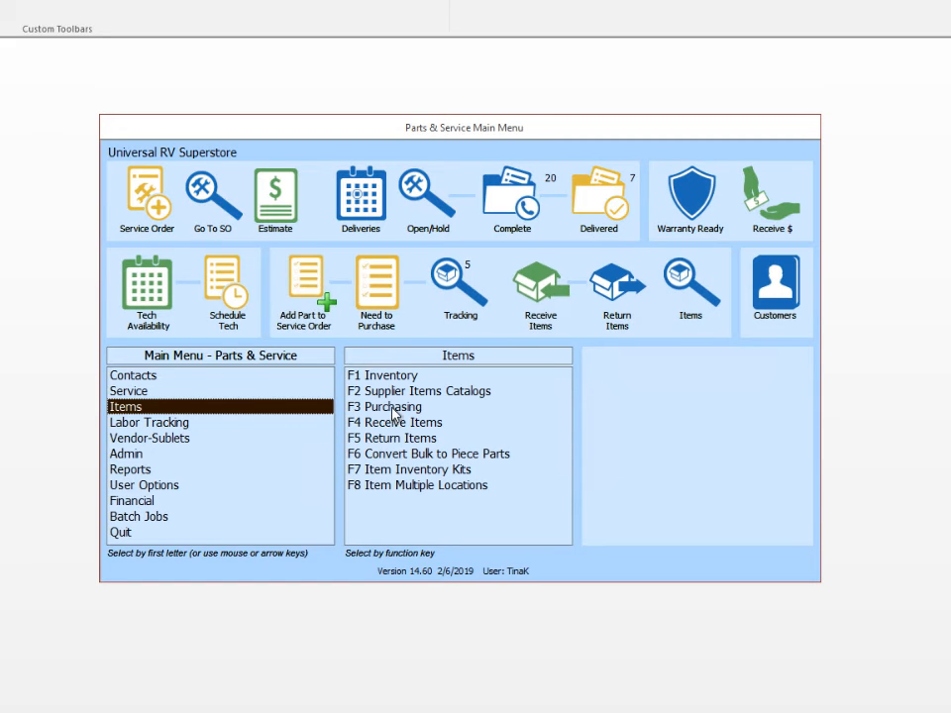
click(392, 410)
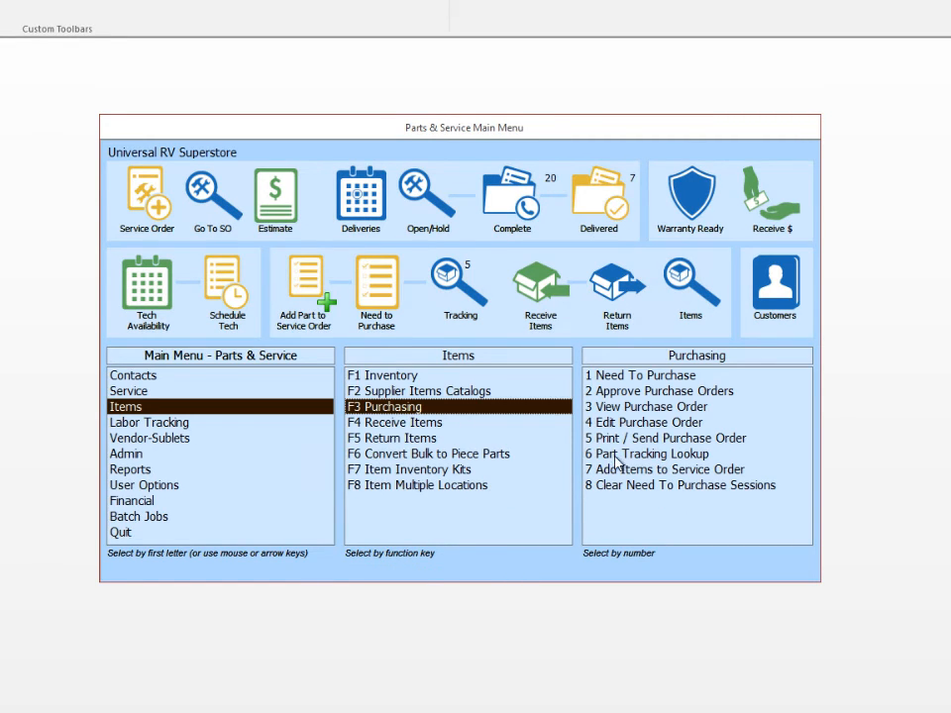
click(651, 442)
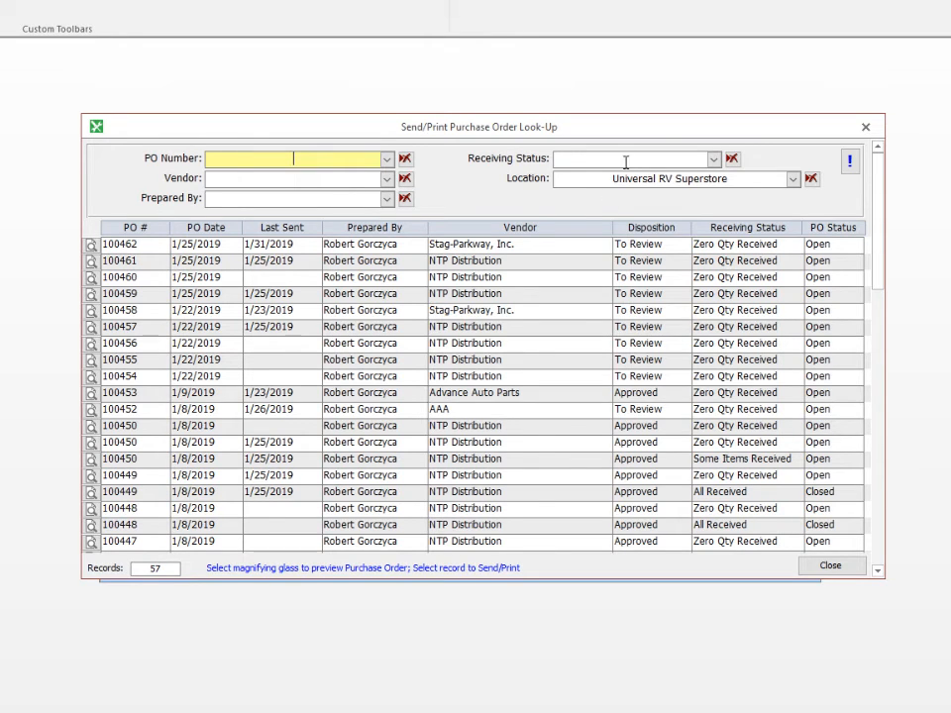
click(712, 159)
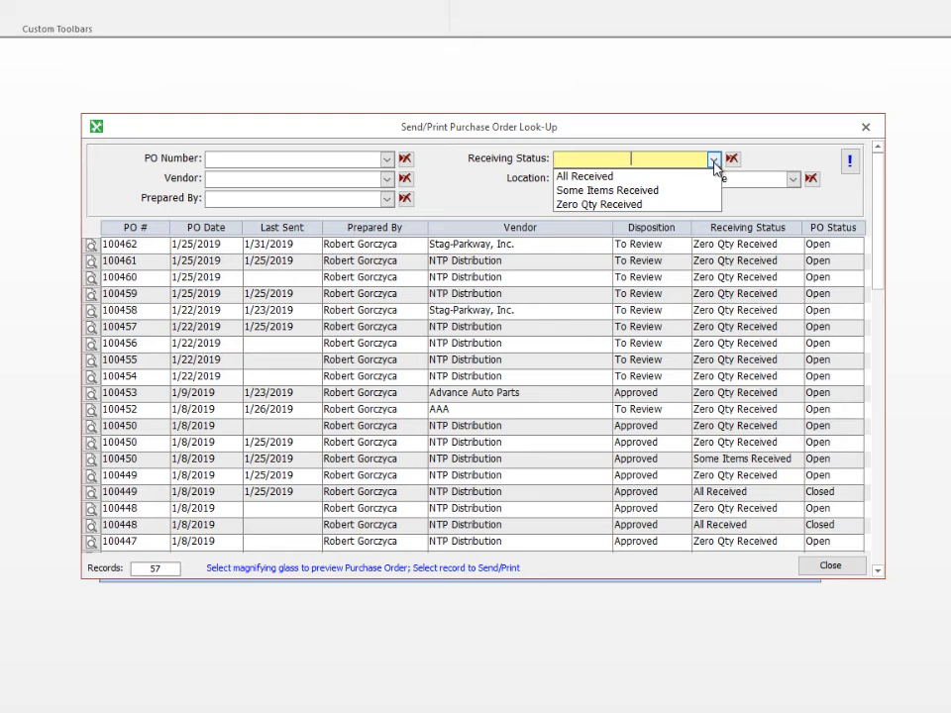
click(638, 195)
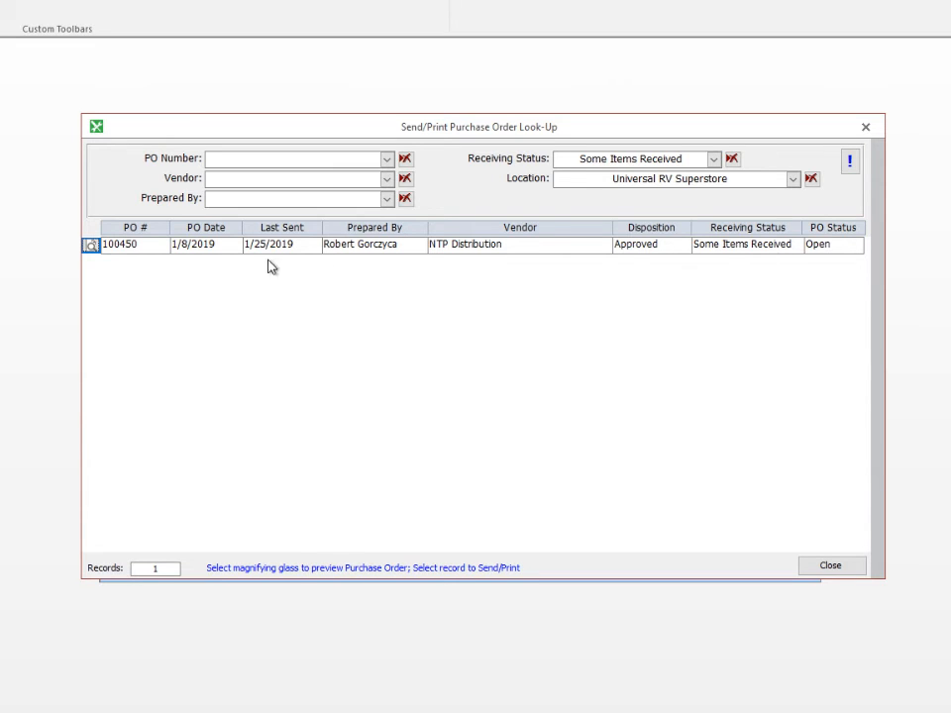
click(212, 249)
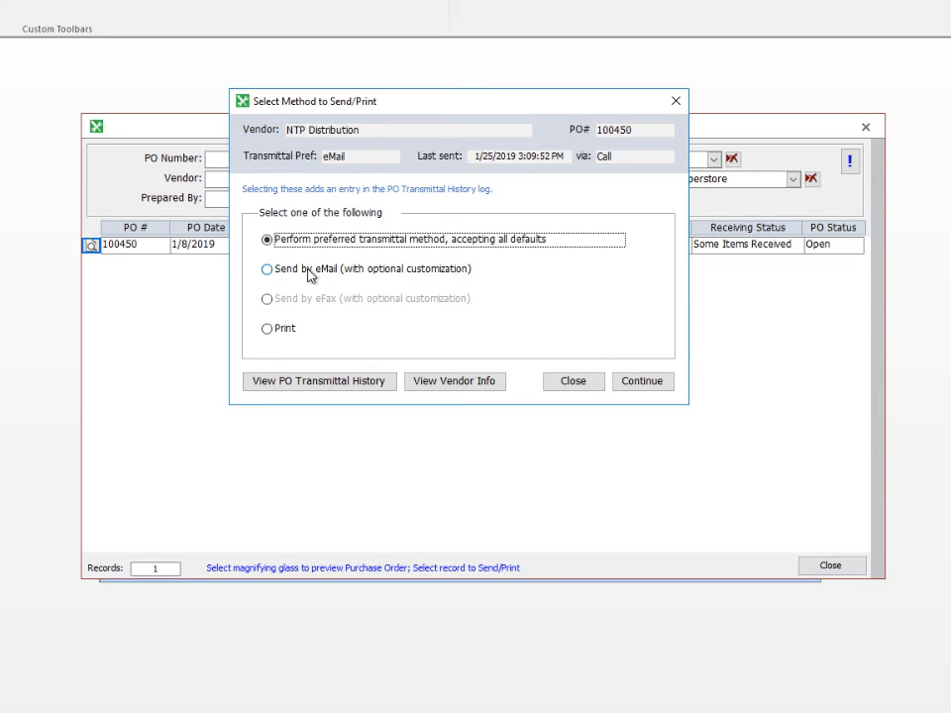
Email PO 100450 to the vendor, adding the line 'This part was due last week, please advise.'.
click(268, 271)
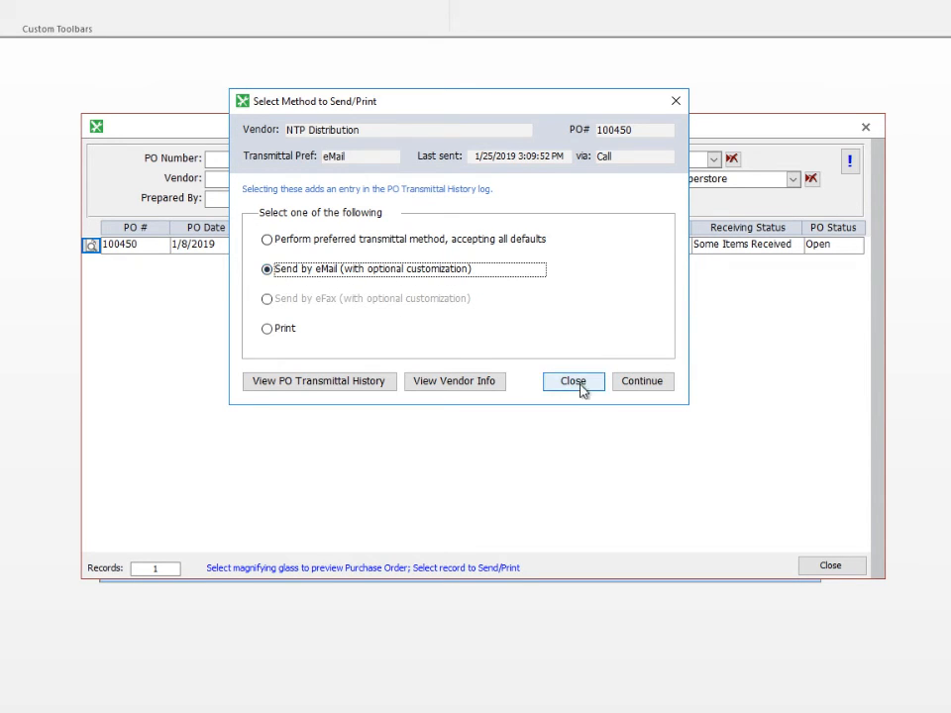
click(641, 382)
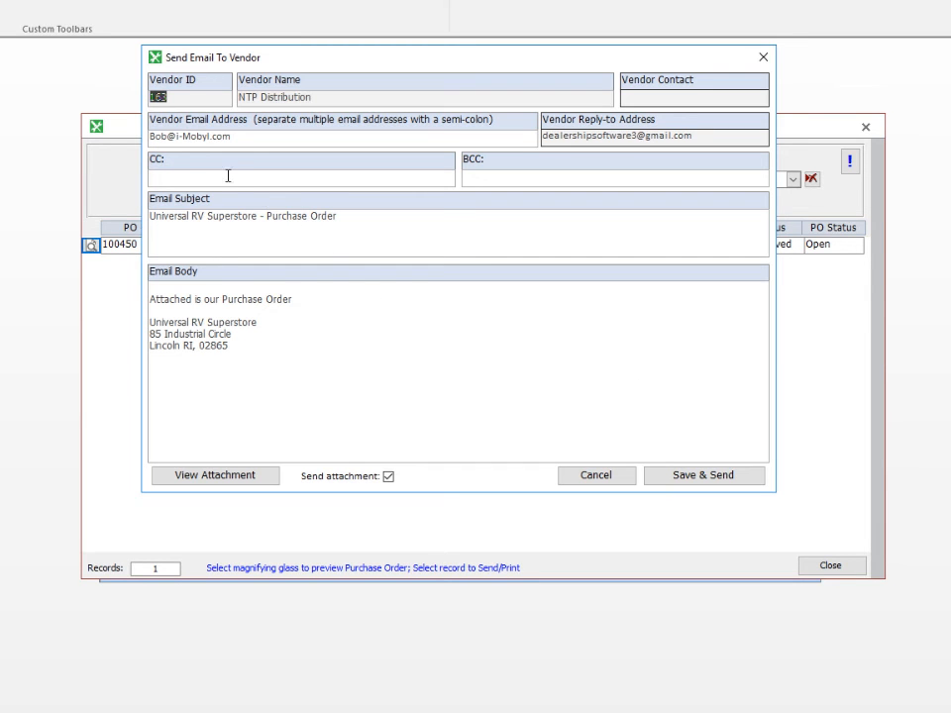
click(303, 302)
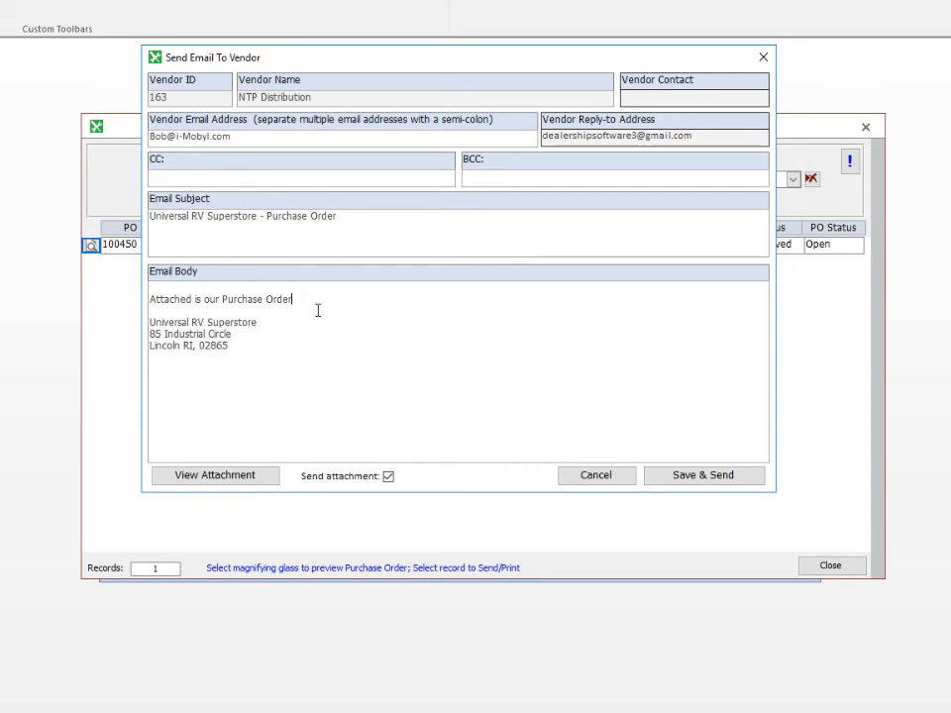
key(Return)
key(Return)
text(This part was due last week, please advise.)
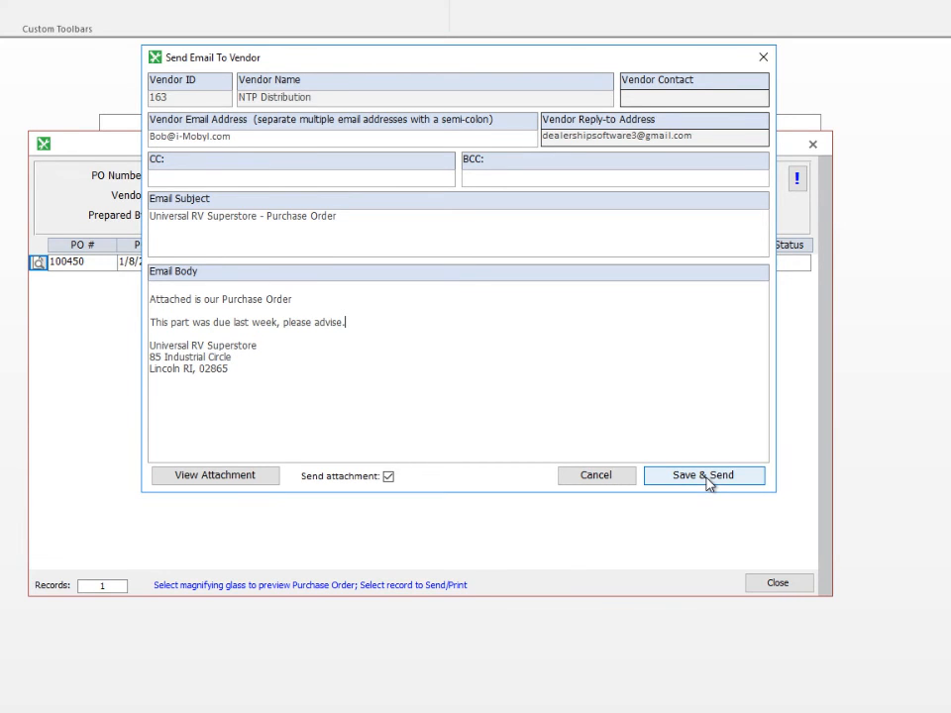
click(705, 475)
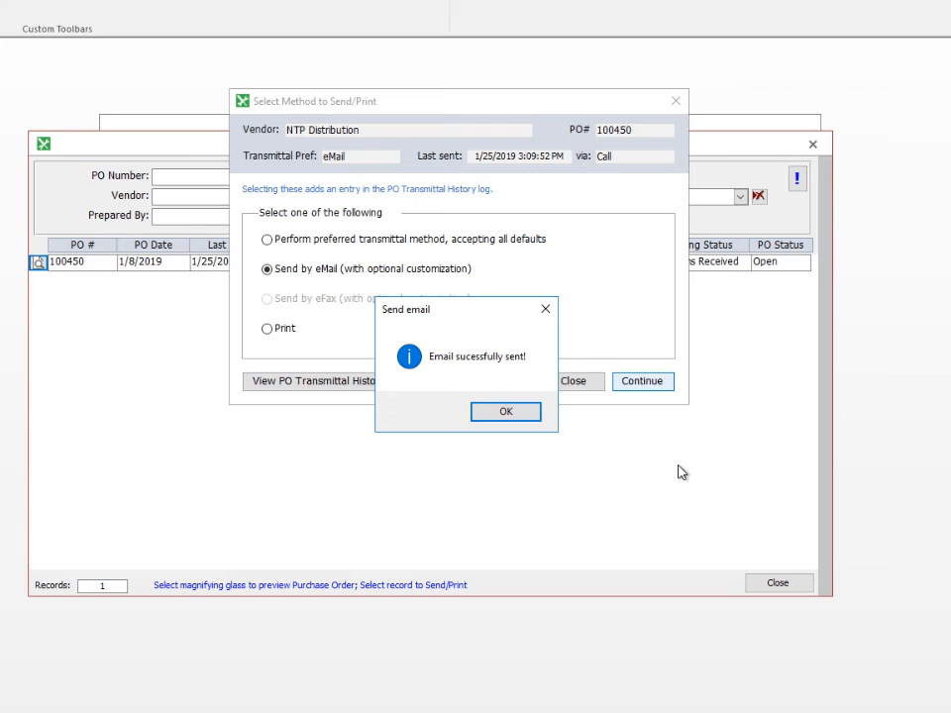
Dismiss the sent confirmation, refresh the list to show the new sent date, and close the look-up.
click(531, 416)
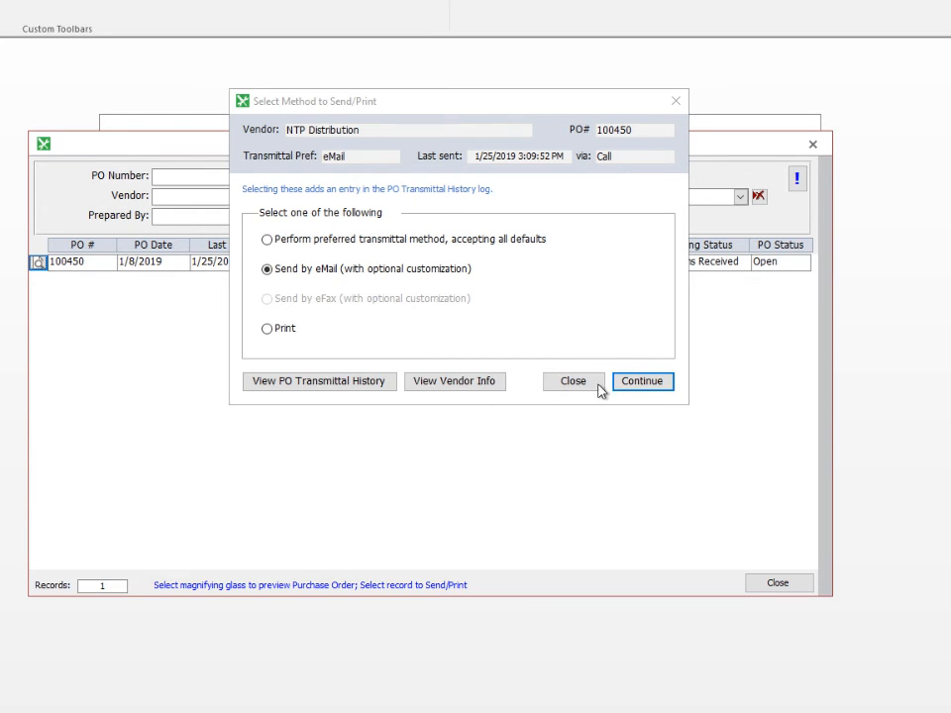
click(598, 384)
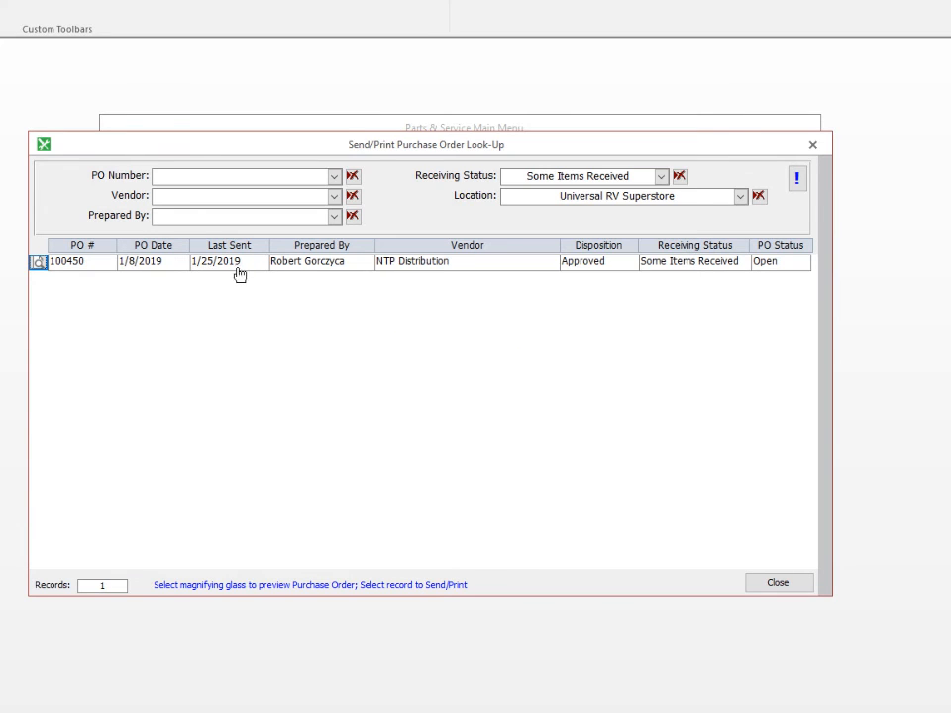
click(798, 182)
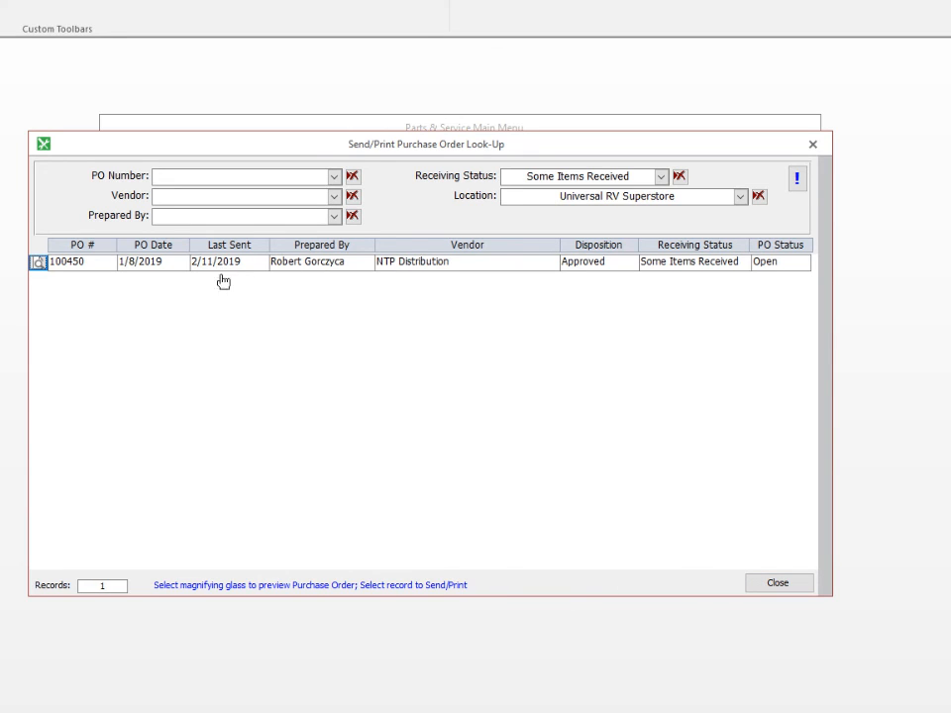
click(798, 180)
click(777, 582)
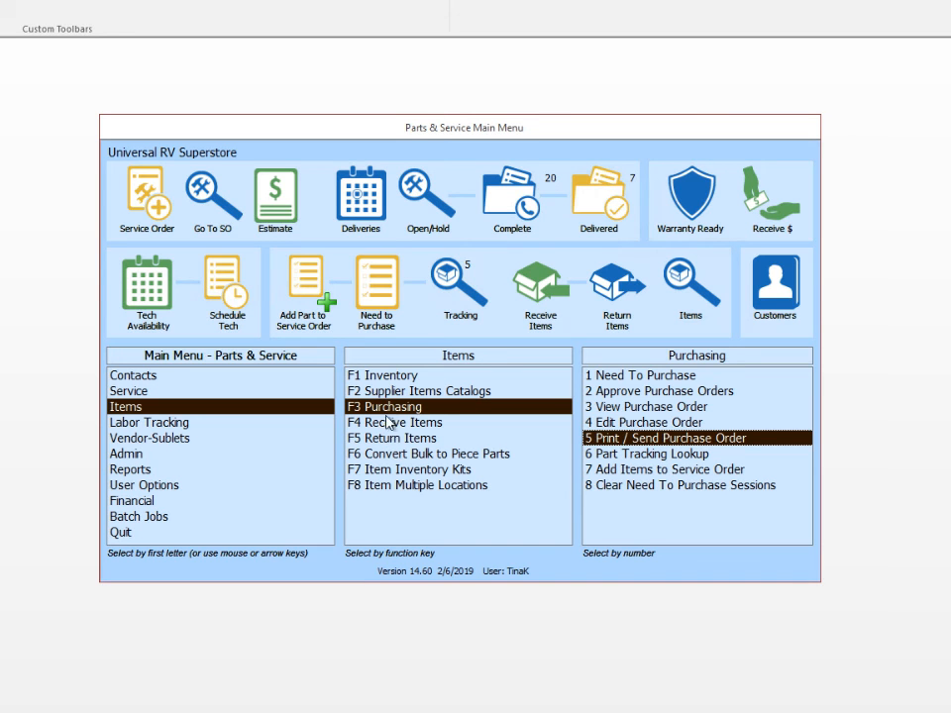
Open Need to Purchase with your PIN, check all five NTP Distribution parts, and create their purchase order.
click(377, 303)
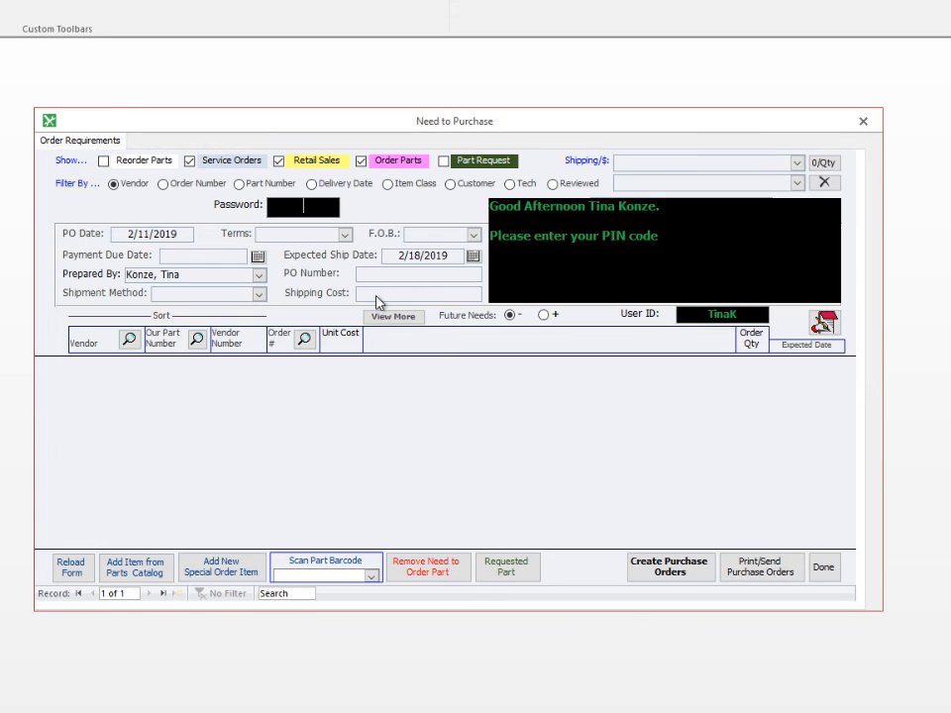
text(1)
key(Return)
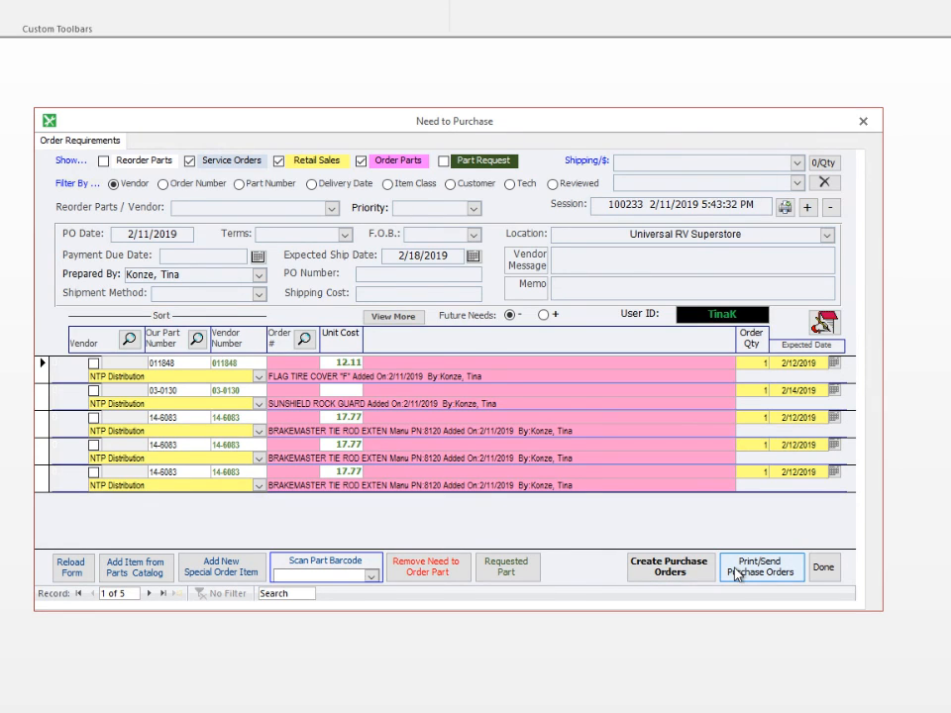
click(93, 363)
click(93, 391)
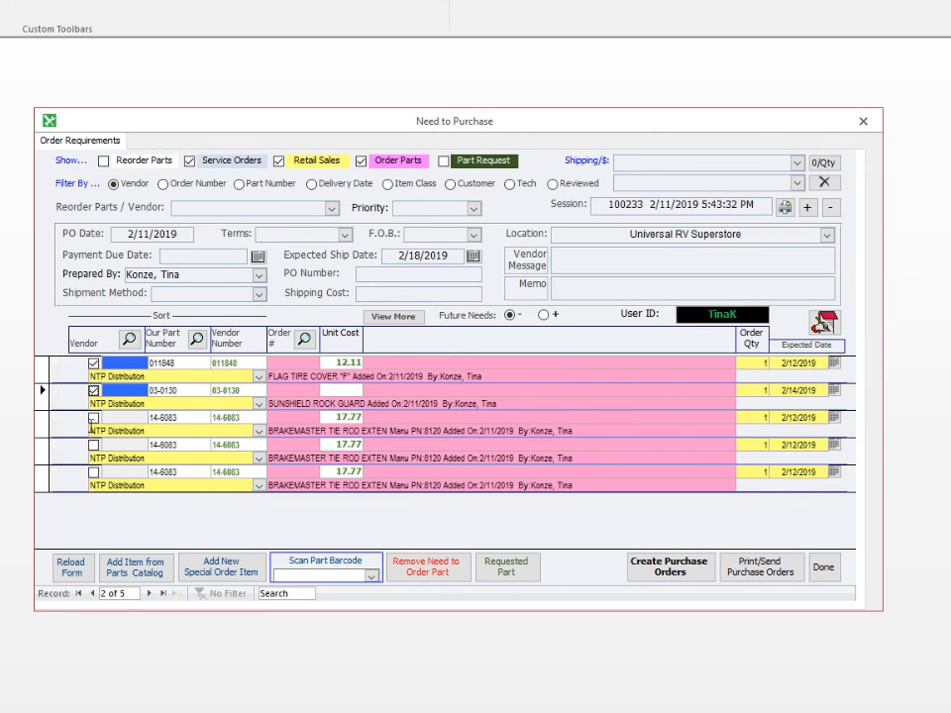
click(93, 418)
click(93, 444)
click(93, 473)
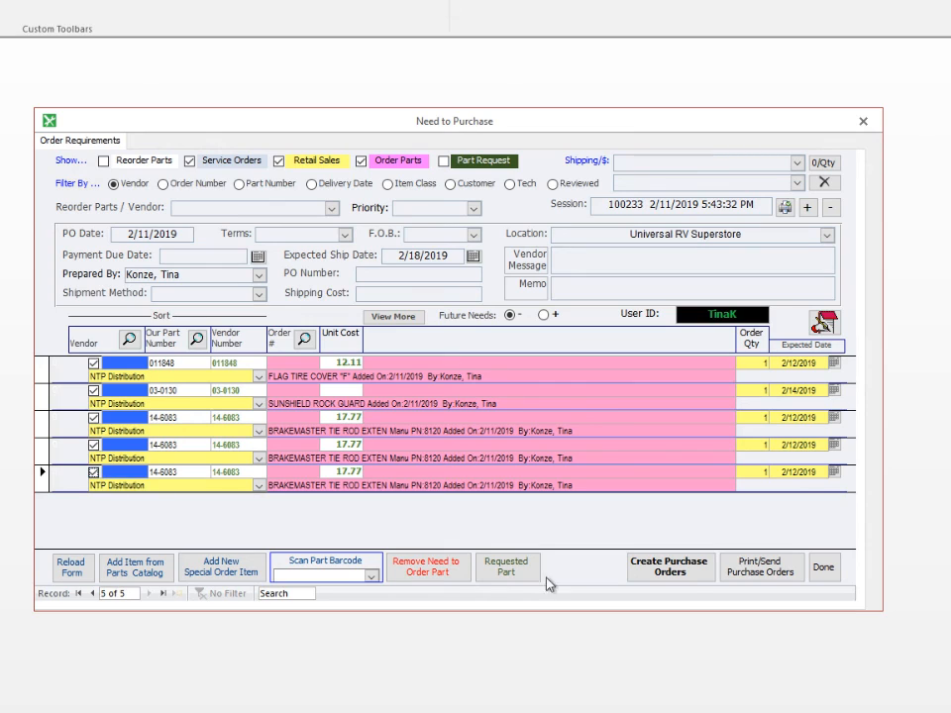
click(661, 572)
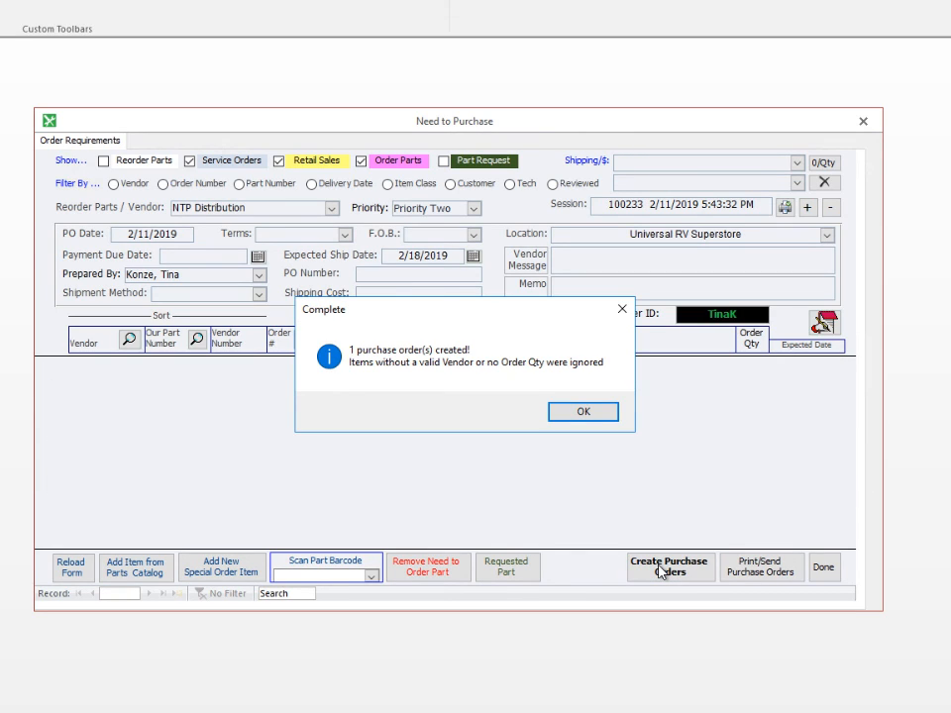
click(596, 418)
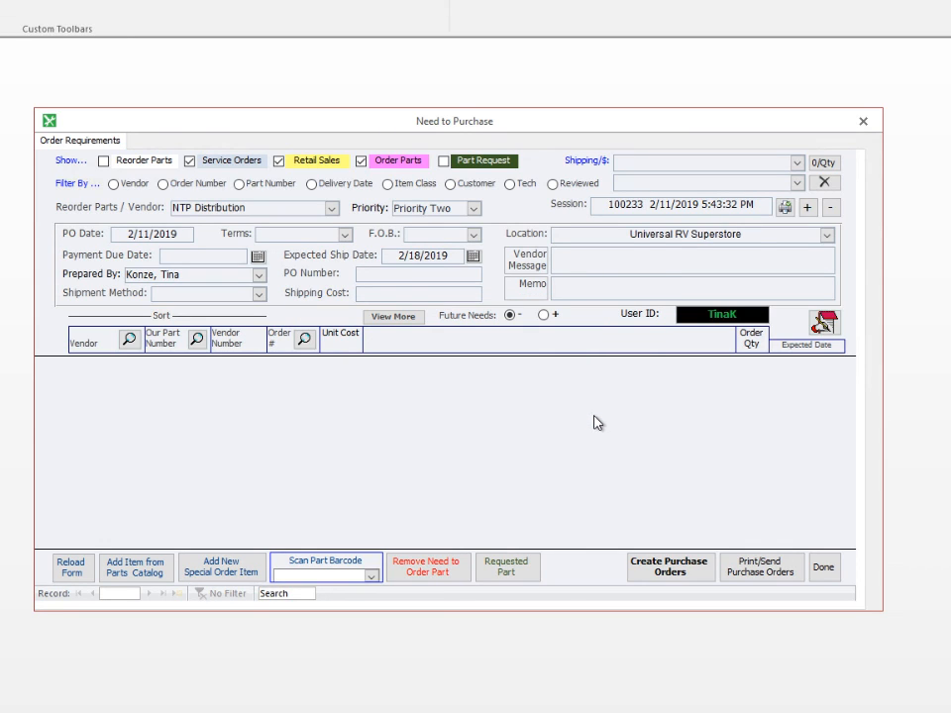
Send PO 100463 by the vendor's preferred transmittal method, then close the look-up and Need to Purchase.
click(759, 572)
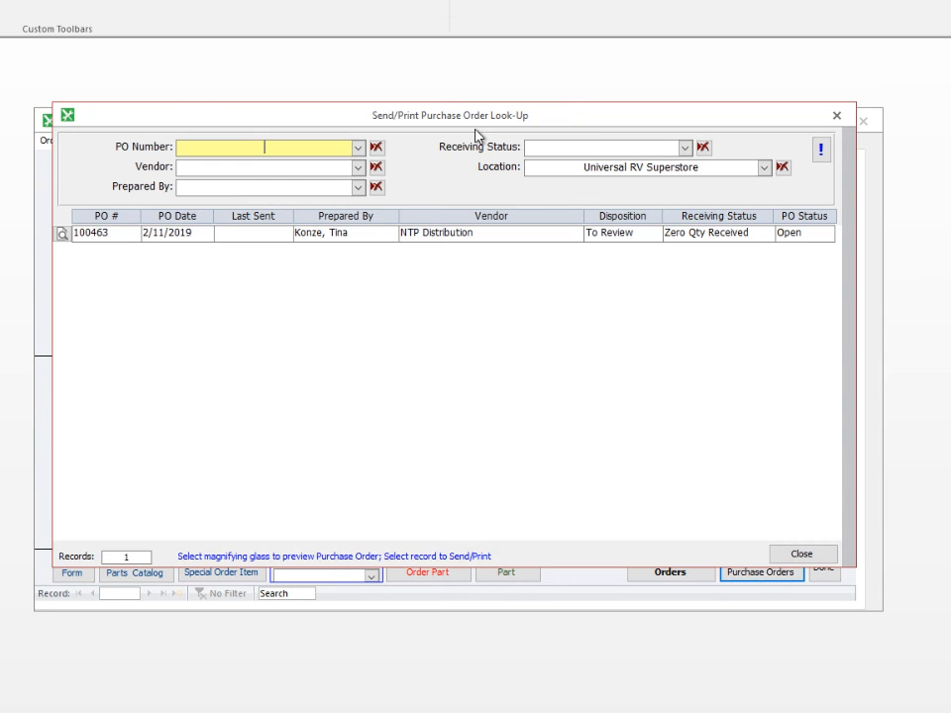
click(181, 241)
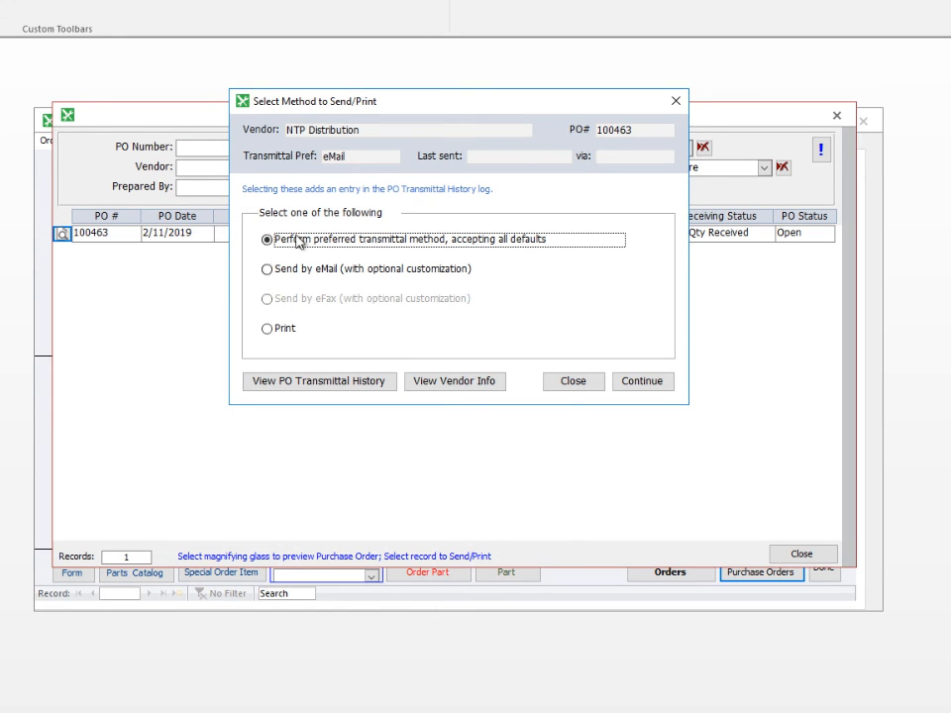
click(634, 382)
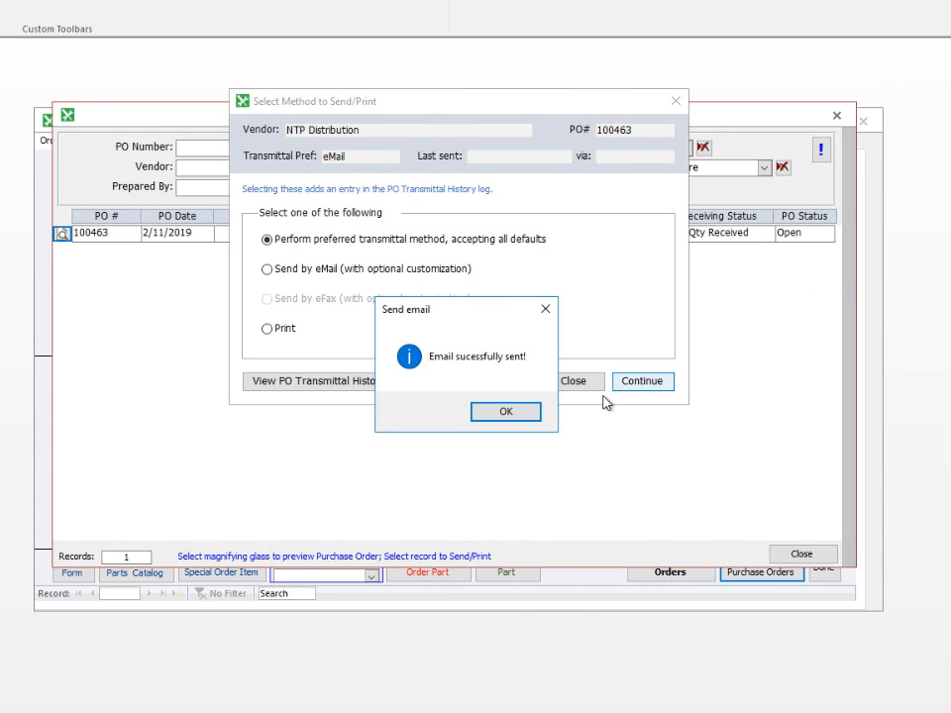
click(513, 415)
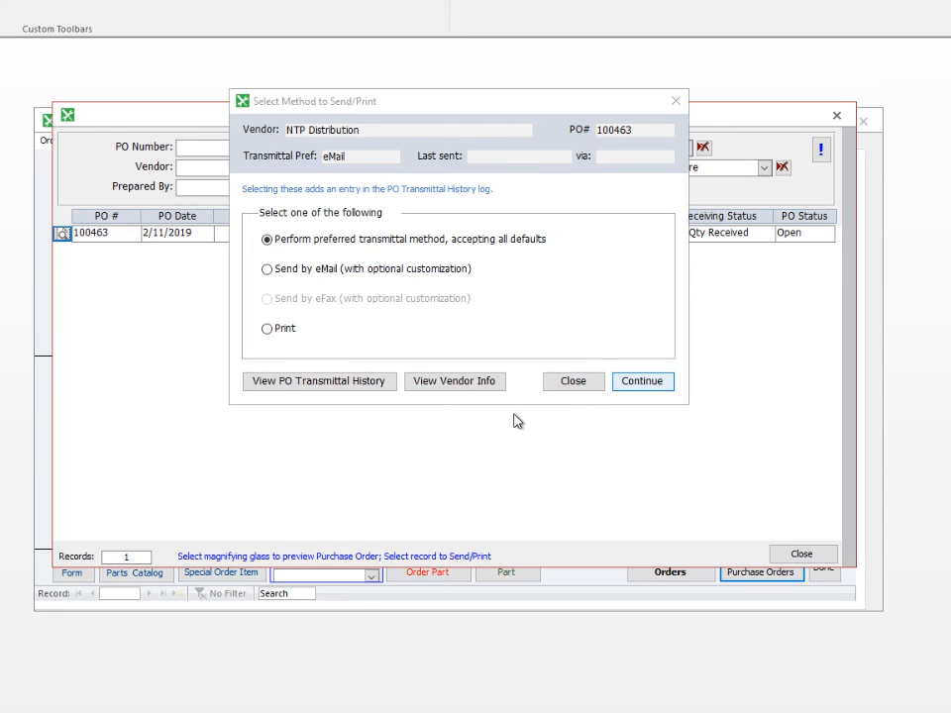
click(574, 382)
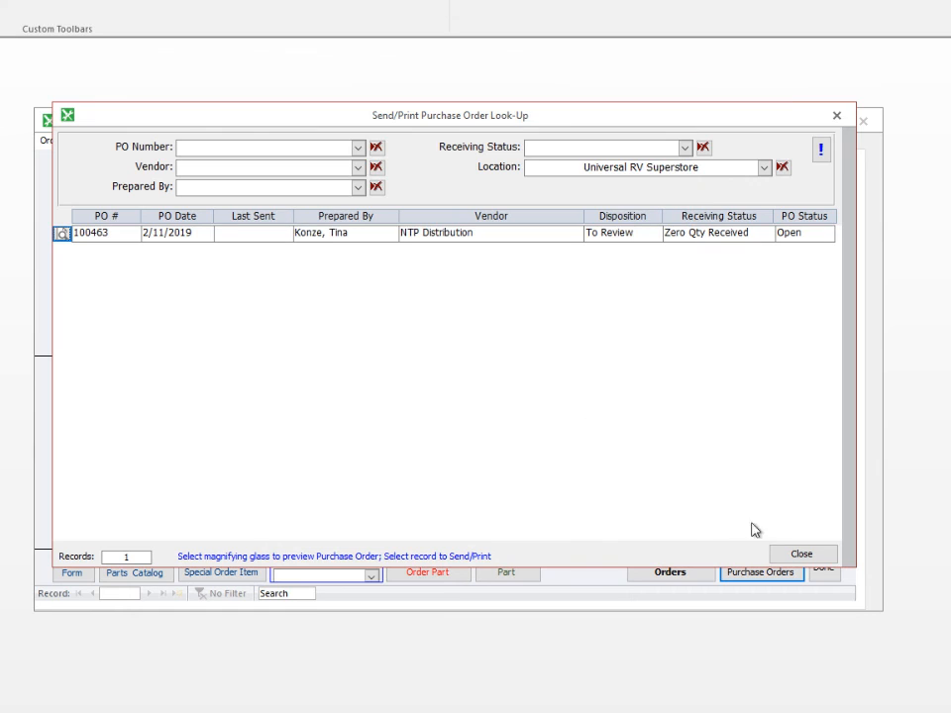
click(801, 555)
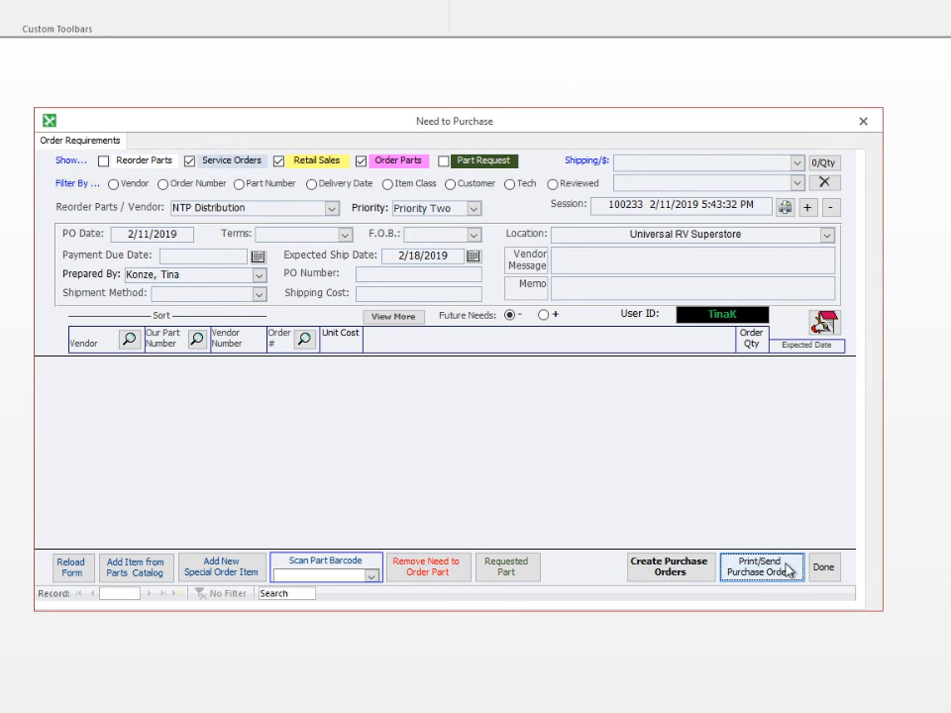
click(822, 571)
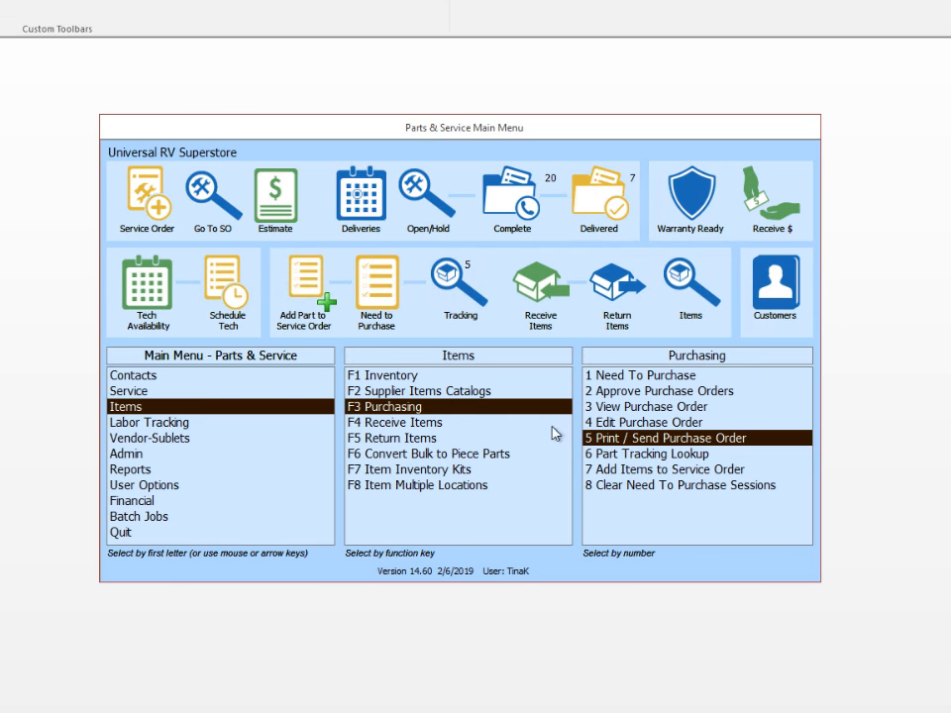
Reopen the Print / Send Purchase Order look-up and preview PO 100463 with the magnifying glass.
click(649, 442)
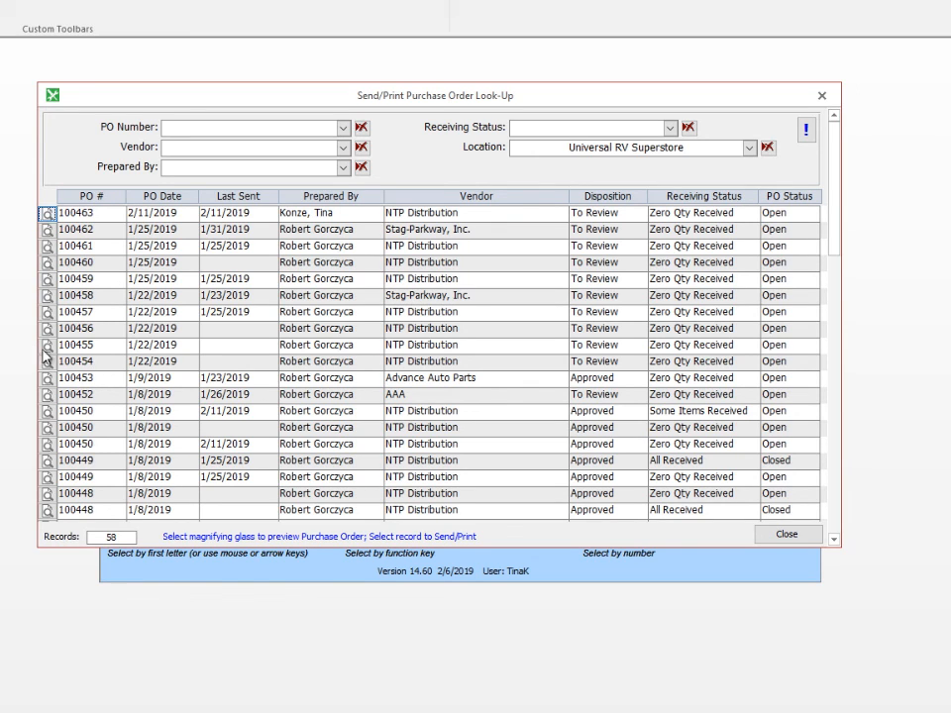
click(47, 215)
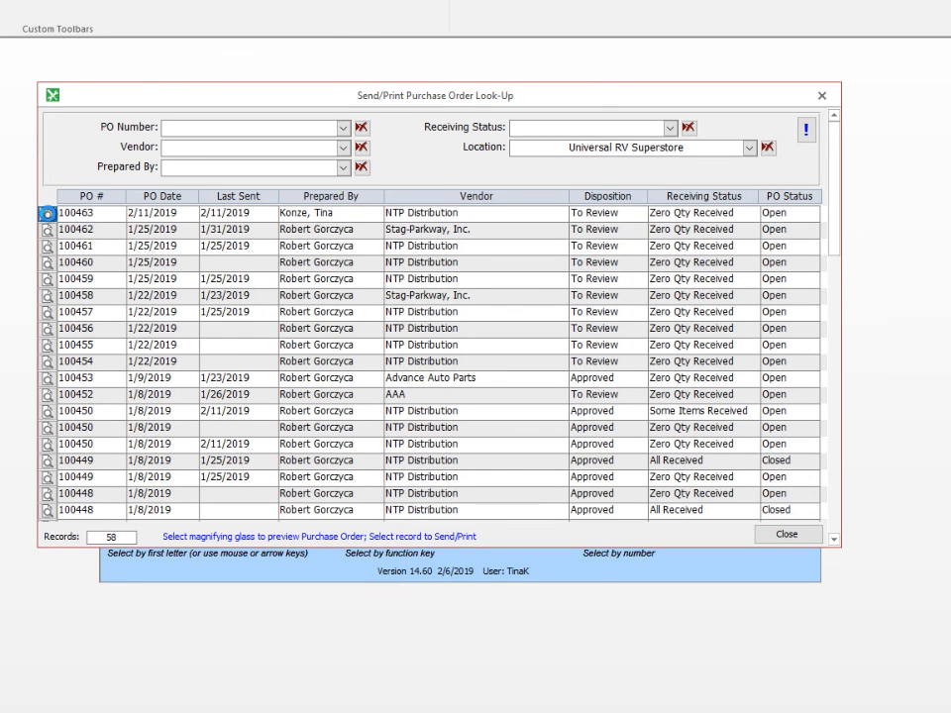